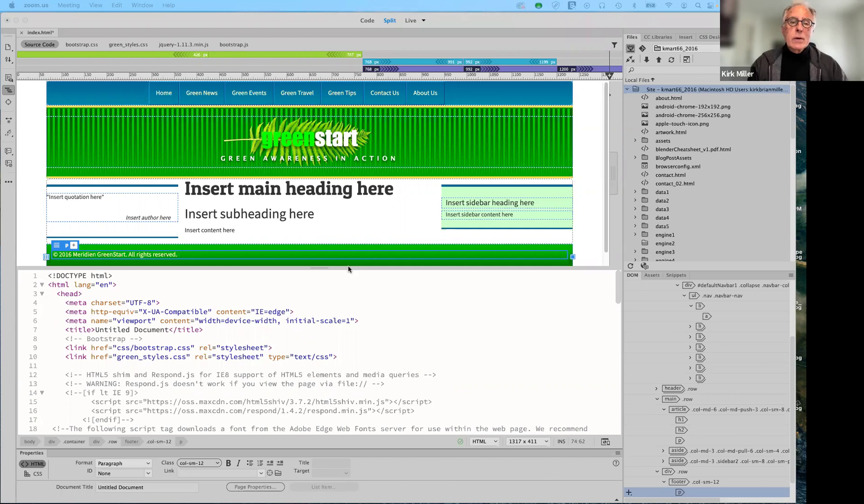
Check the page layout in Live view at a width of about 866 px, restore it to about 1307 px, and return to Split view
left_click(412, 22)
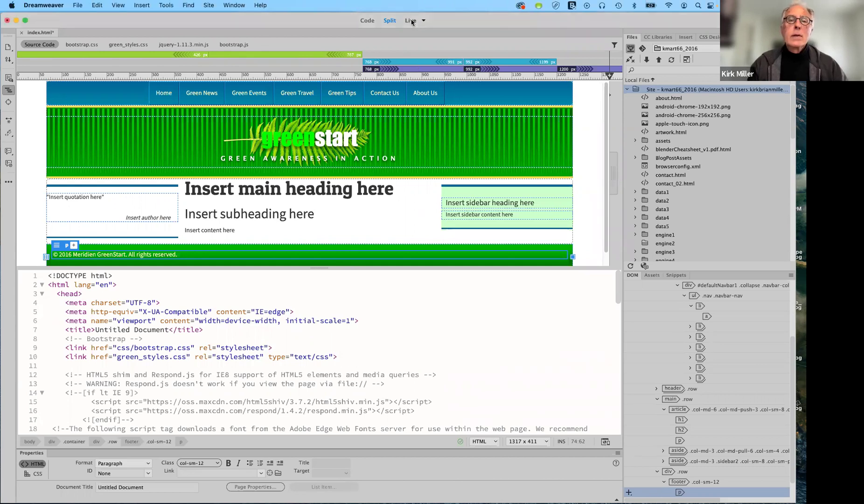
left_click(411, 21)
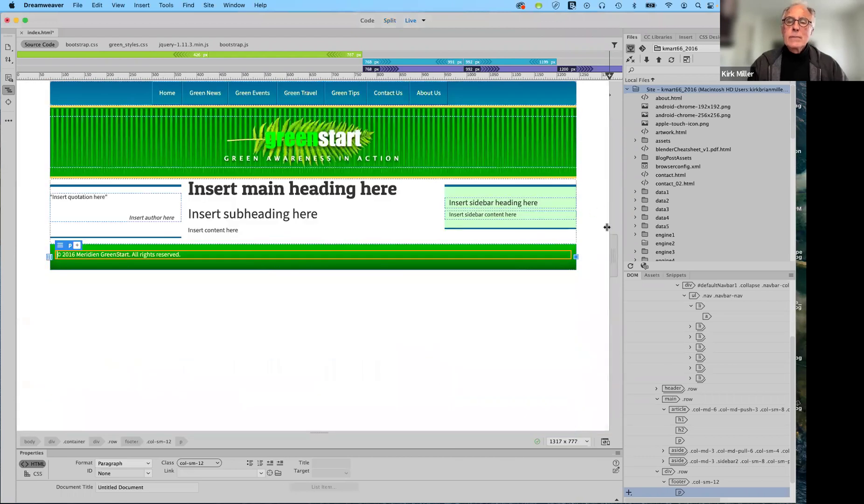
left_click(557, 294)
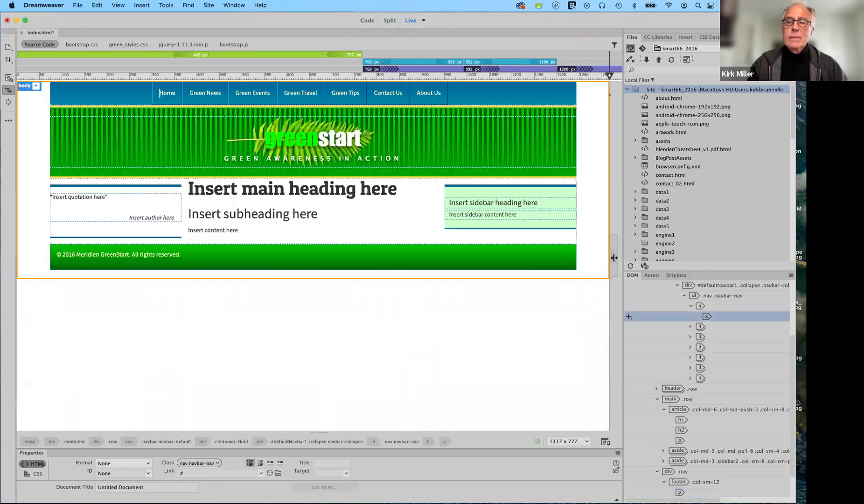
left_click_drag(615, 256, 410, 251)
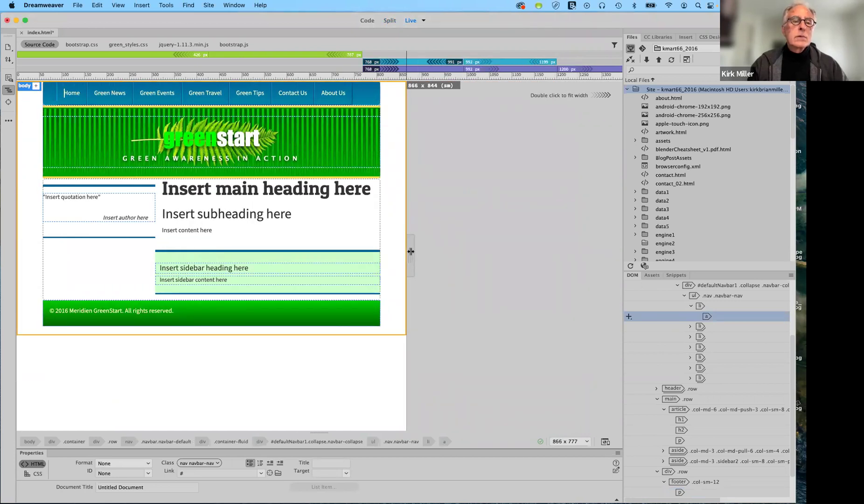
left_click_drag(410, 252, 609, 261)
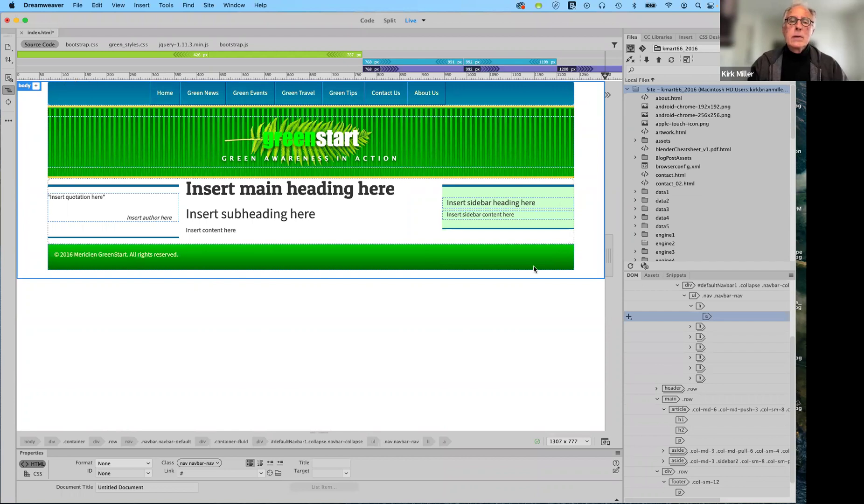
left_click(390, 21)
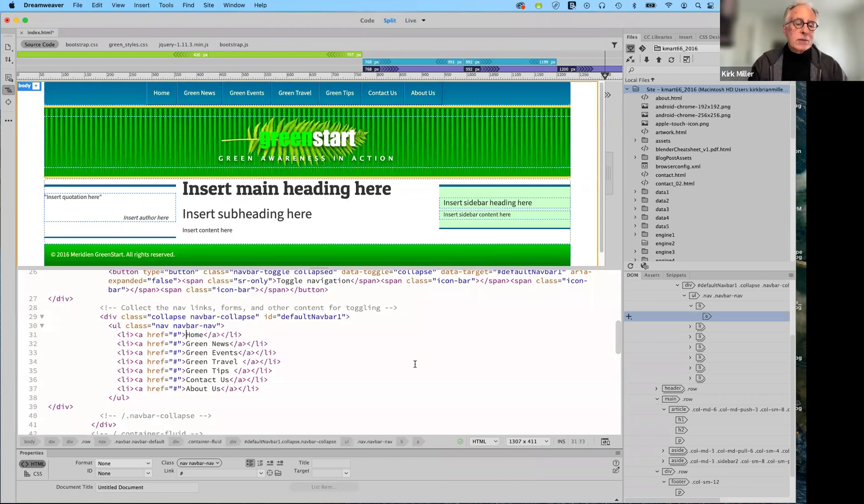
Delete the container's closing </div> tag on line 77, below the footer row
scroll(415, 363, "down", 5)
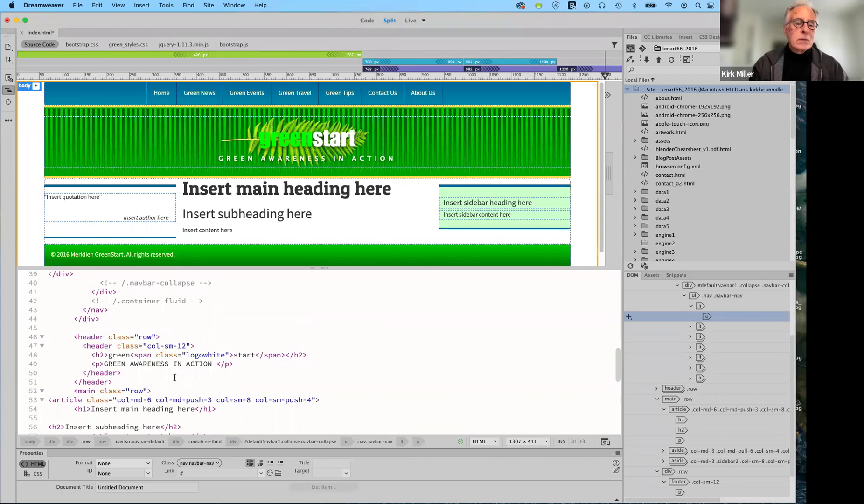
scroll(176, 383, "down", 10)
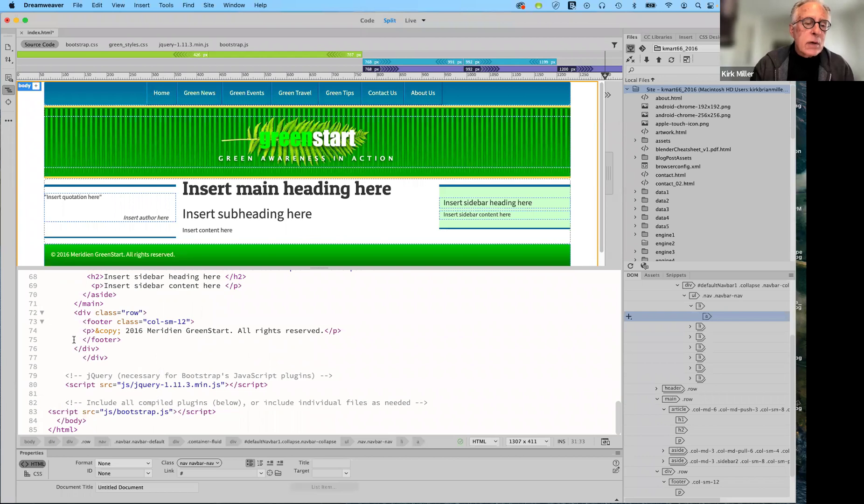
left_click_drag(82, 357, 107, 359)
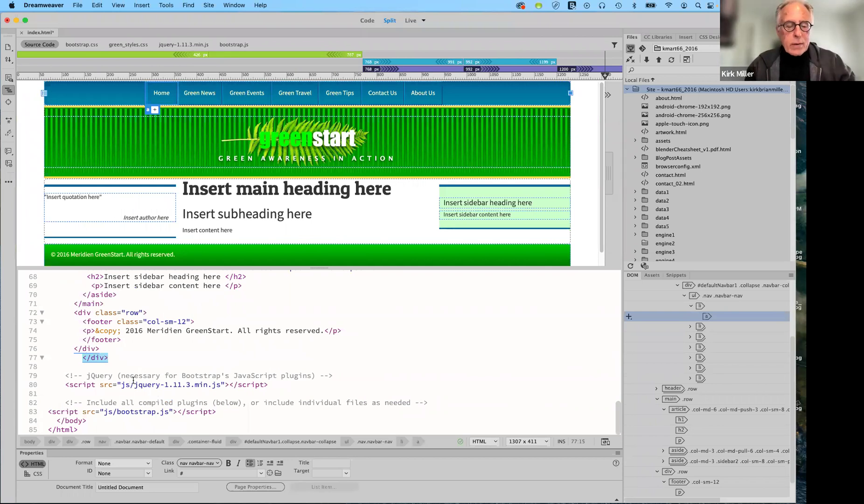
key("BackSpace")
Insert a closing </div> tag on line 45, between the navbar row and the header row
scroll(249, 304, "up", 1)
scroll(248, 306, "up", 20)
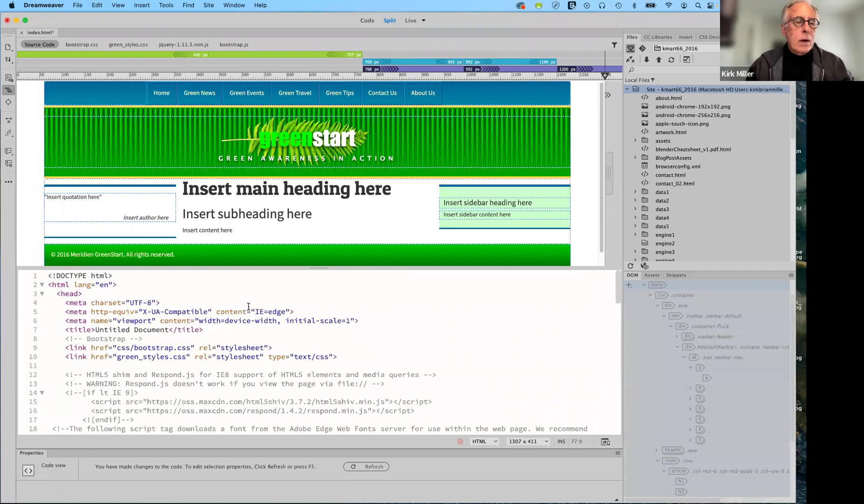
scroll(249, 307, "down", 7)
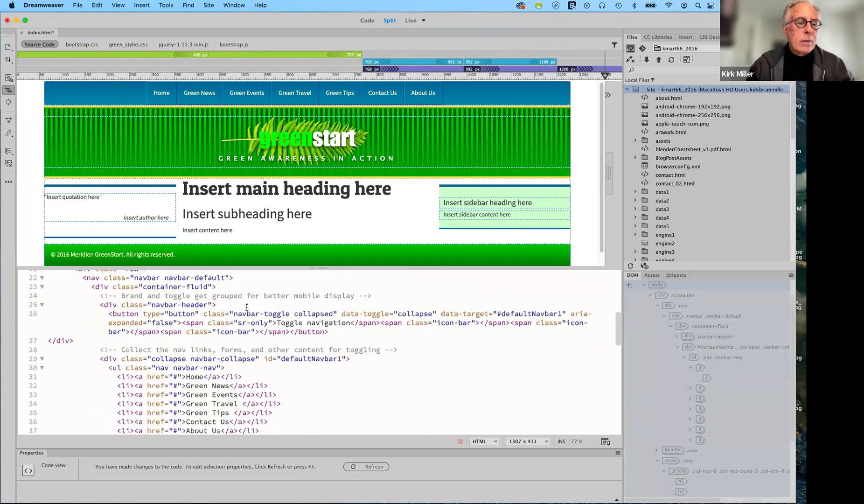
scroll(230, 349, "down", 3)
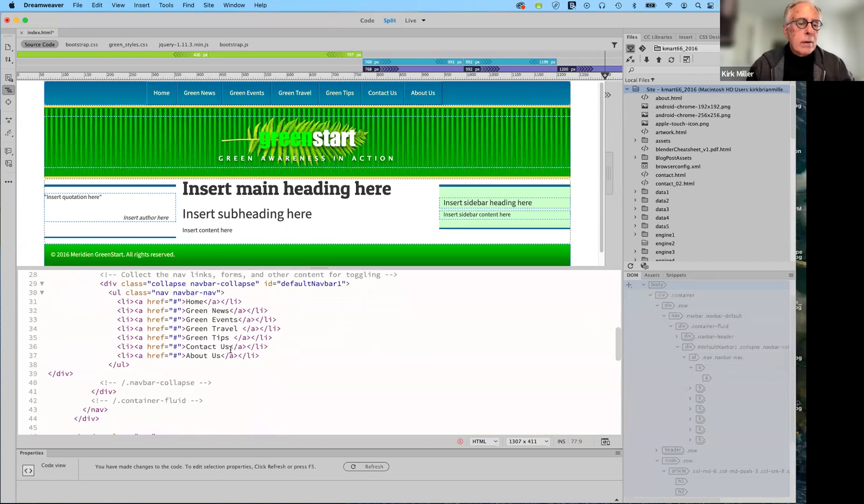
scroll(231, 350, "down", 2)
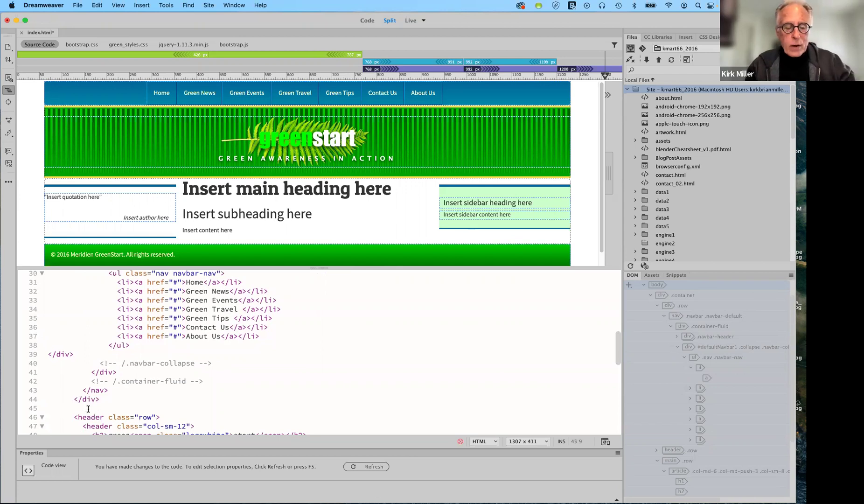
type("<div>")
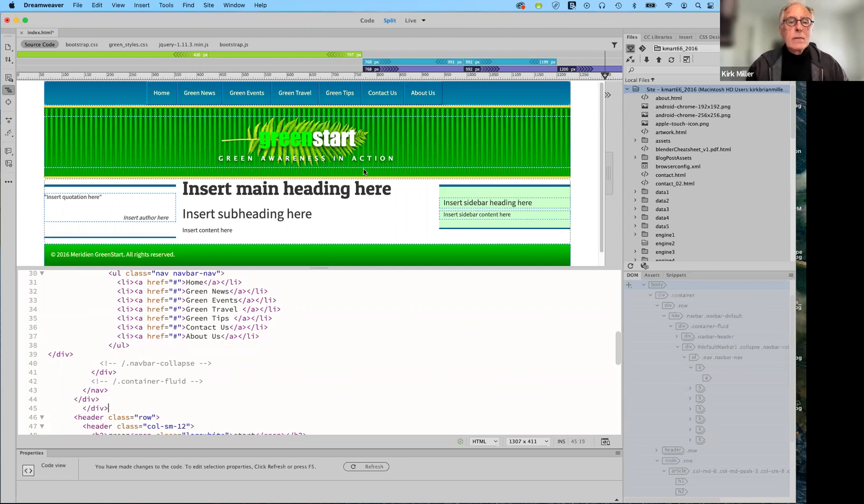
Refresh the page preview and enlarge it to examine the header, main content and footer widths
left_click(395, 223)
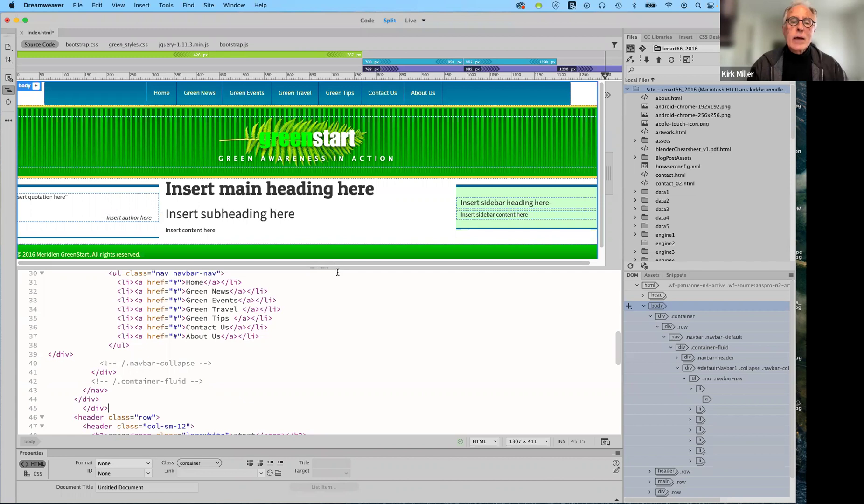
left_click_drag(335, 284, 334, 262)
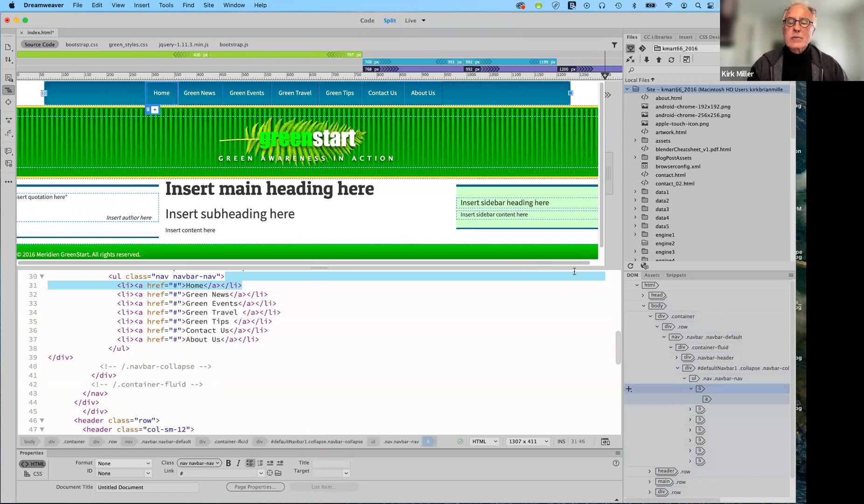
mouse_move(323, 266)
left_mouse_down()
mouse_move(308, 303)
mouse_move(320, 268)
mouse_move(309, 345)
mouse_move(318, 349)
left_mouse_up()
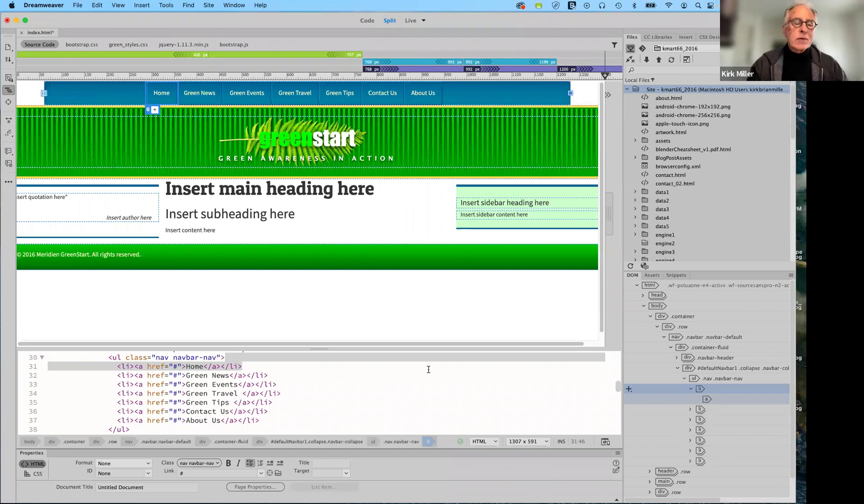
Enlarge the code area and remove the added </div> tag on line 45, above the header row
left_click_drag(395, 349, 402, 198)
scroll(341, 338, "down", 5)
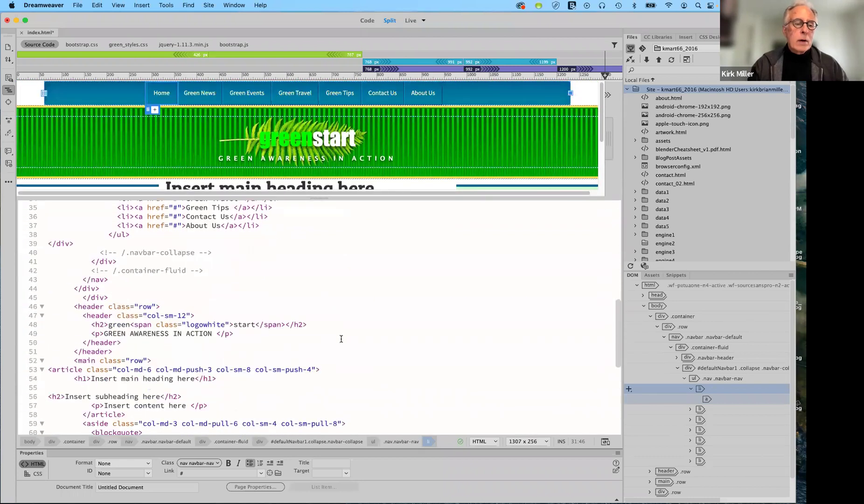
scroll(342, 338, "up", 3)
scroll(231, 301, "up", 2)
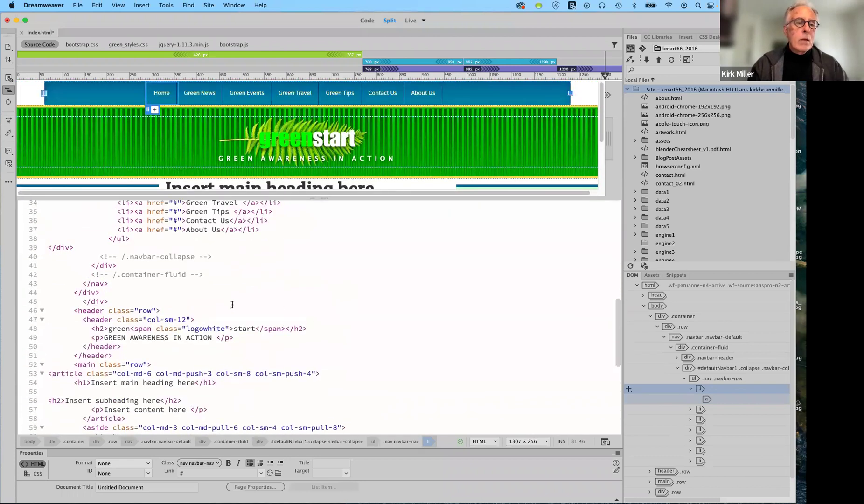
scroll(232, 304, "up", 3)
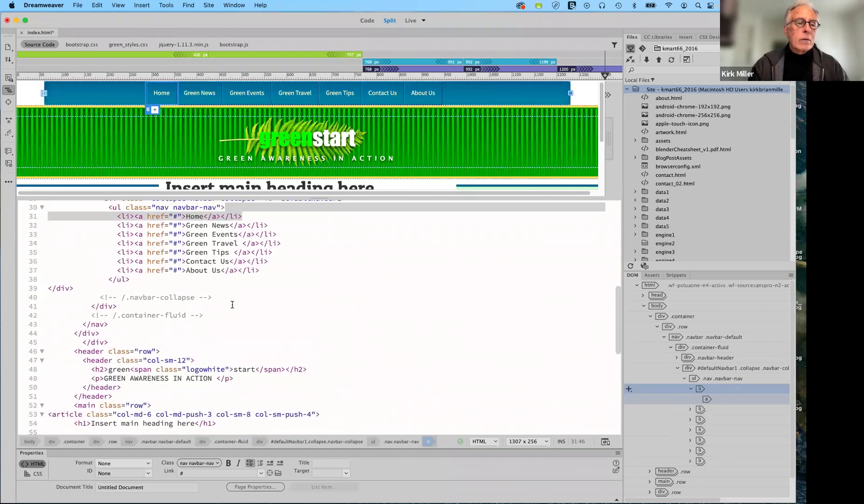
scroll(233, 304, "down", 3)
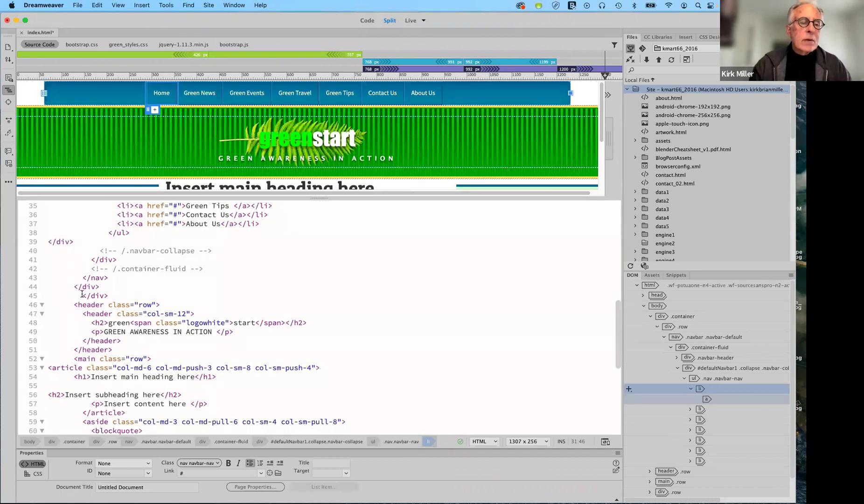
left_click_drag(83, 295, 110, 295)
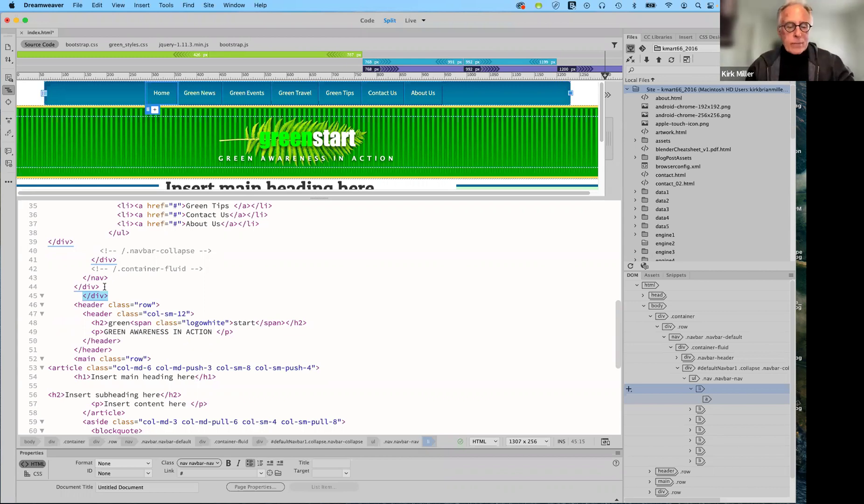
key("BackSpace")
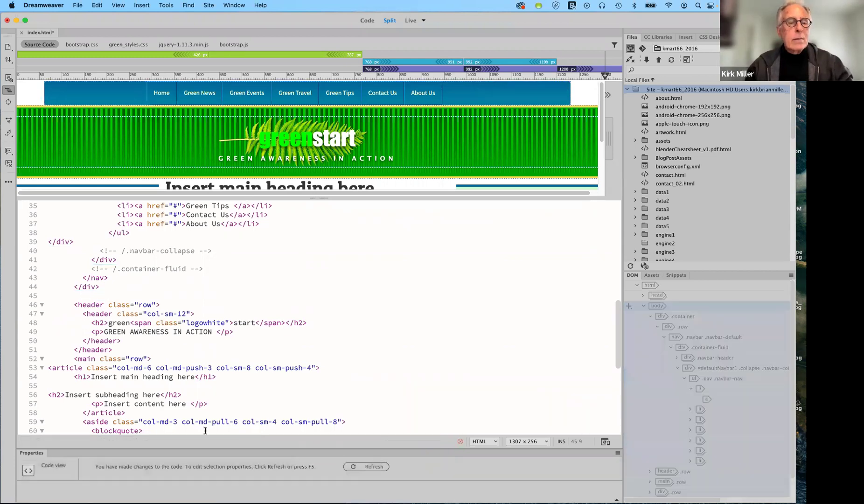
Insert the container's closing </div> tag on line 77, after the footer row
scroll(235, 395, "down", 3)
scroll(235, 395, "down", 6)
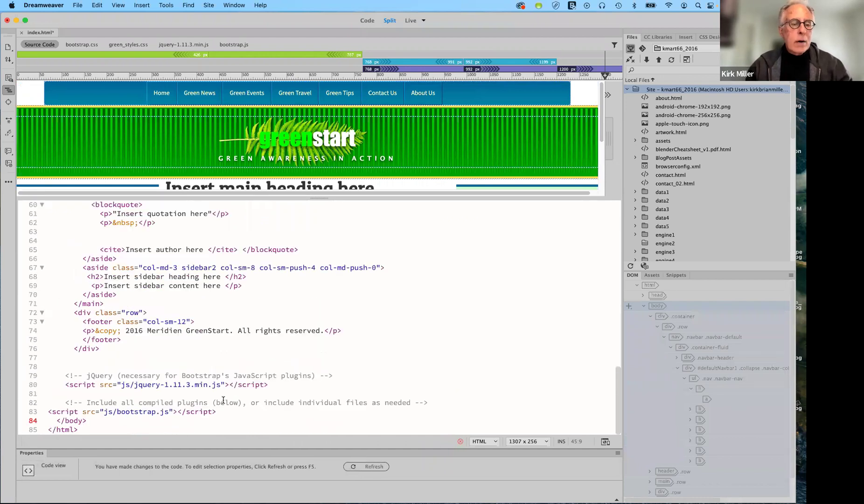
left_click(102, 348)
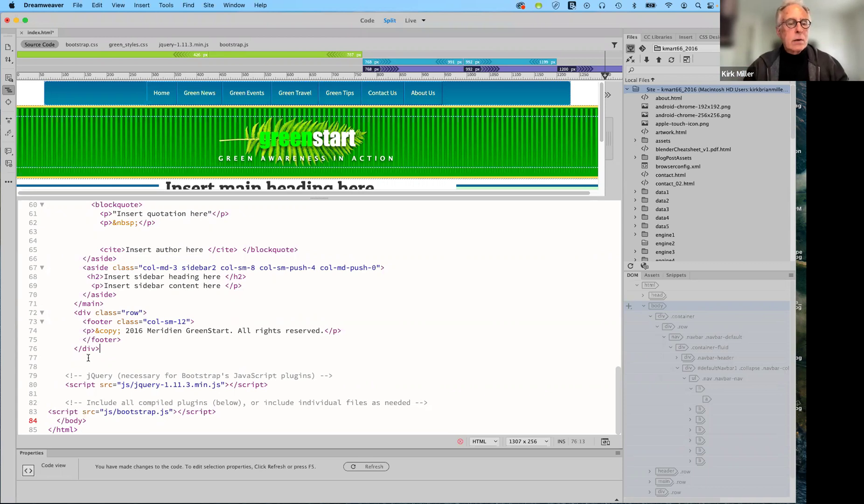
left_click(87, 358)
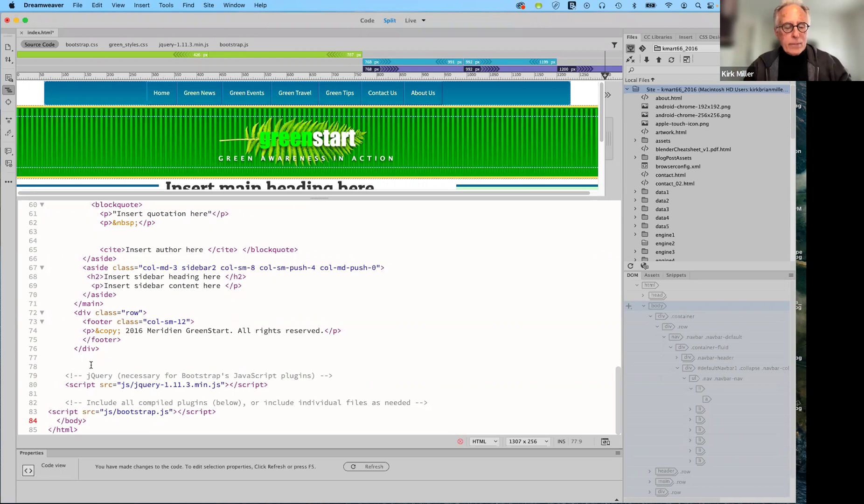
type("</div>")
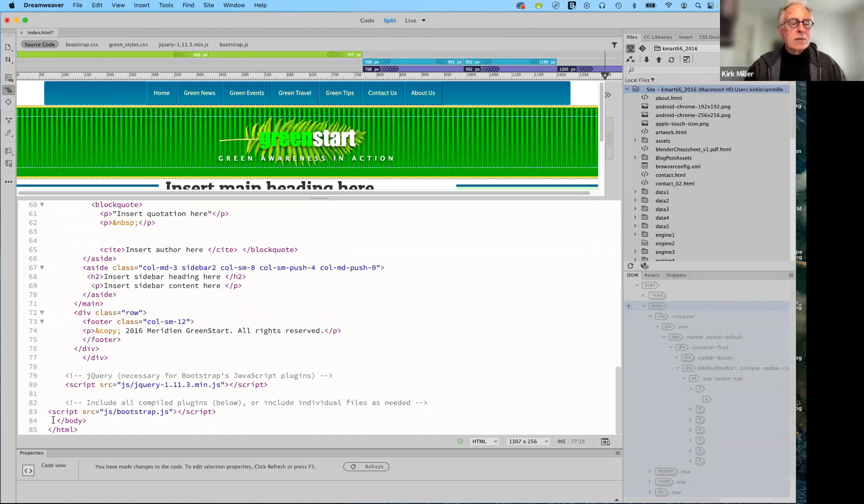
Refresh the page preview and enlarge it to check the whole layout down to the footer
left_click(310, 298)
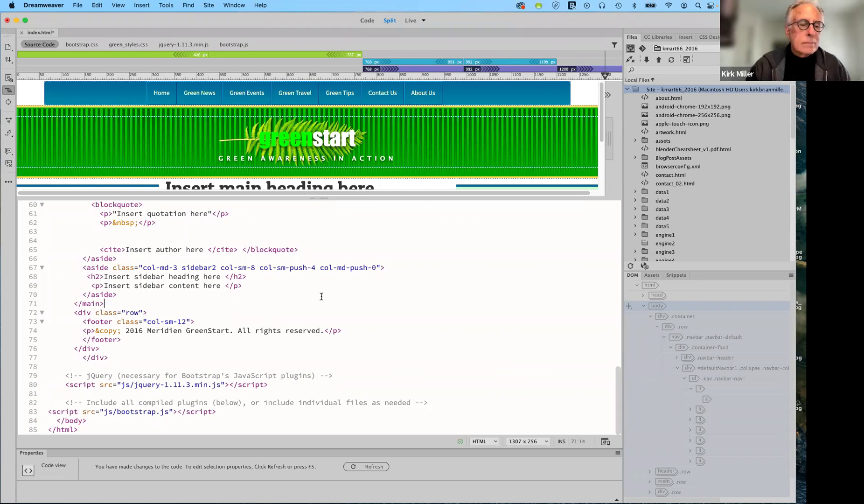
left_click(576, 125)
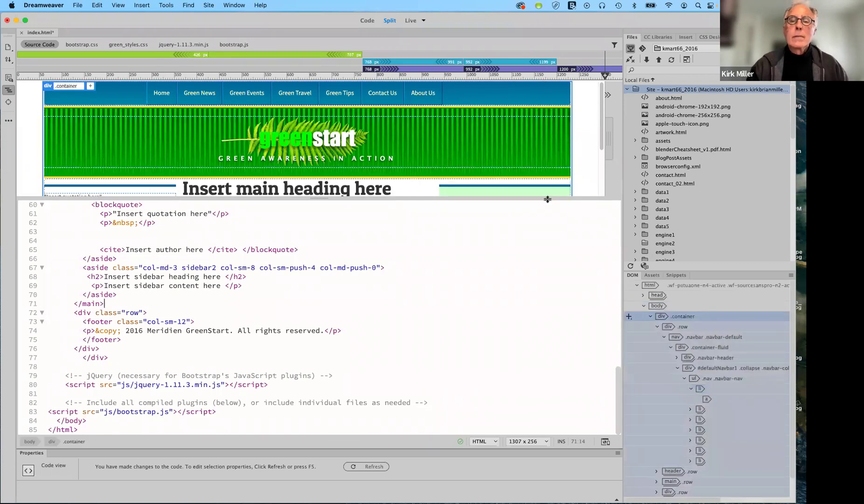
left_click_drag(547, 199, 533, 319)
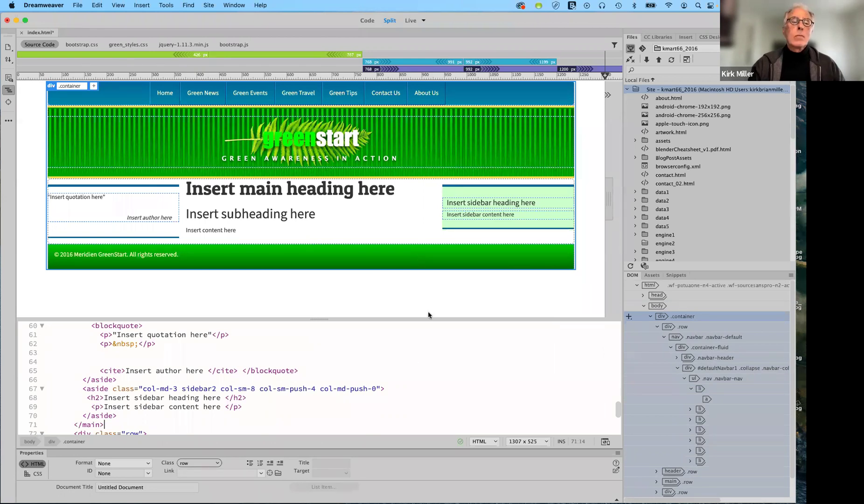
Enlarge the code area and examine the Bootstrap column classes of the article and aside elements in the main row
scroll(389, 378, "down", 3)
scroll(389, 378, "up", 5)
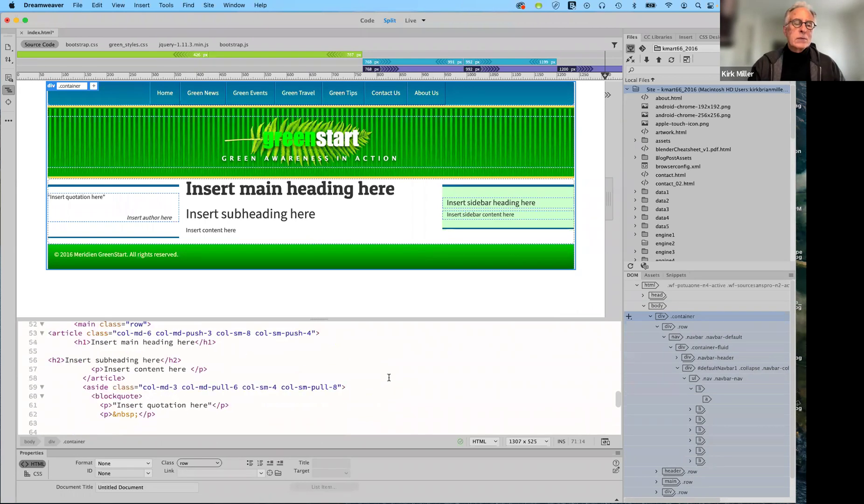
left_click_drag(376, 320, 383, 254)
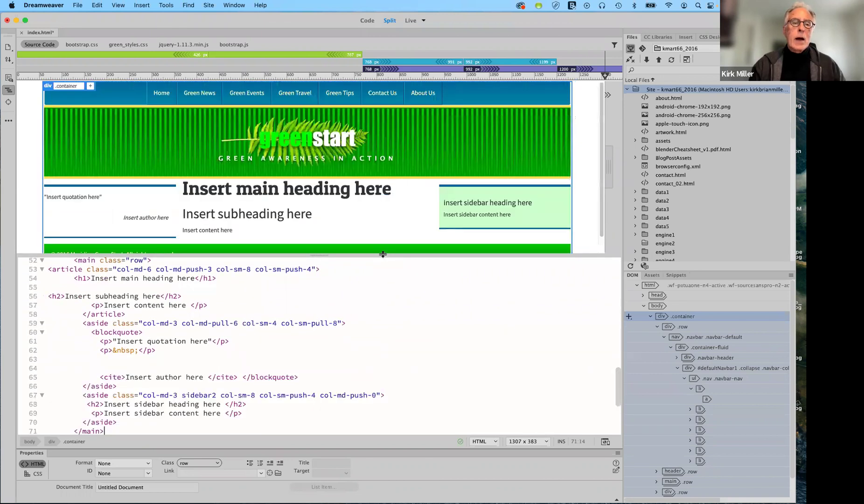
scroll(365, 368, "down", 1)
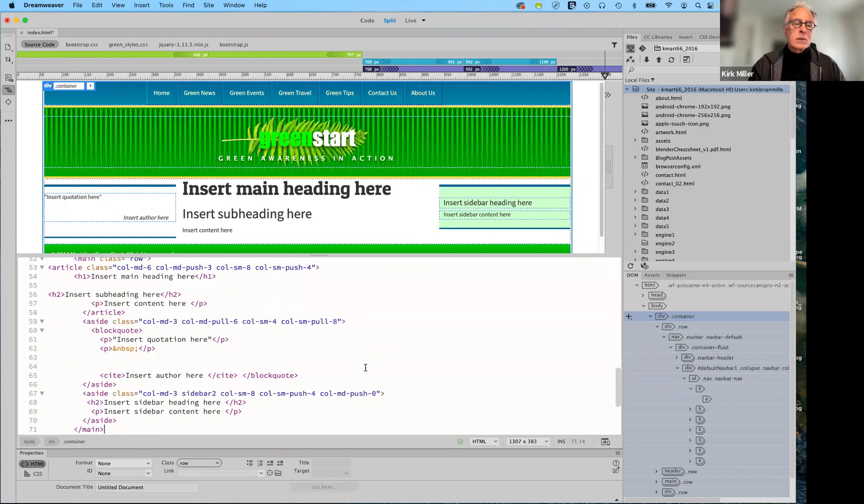
scroll(366, 368, "up", 1)
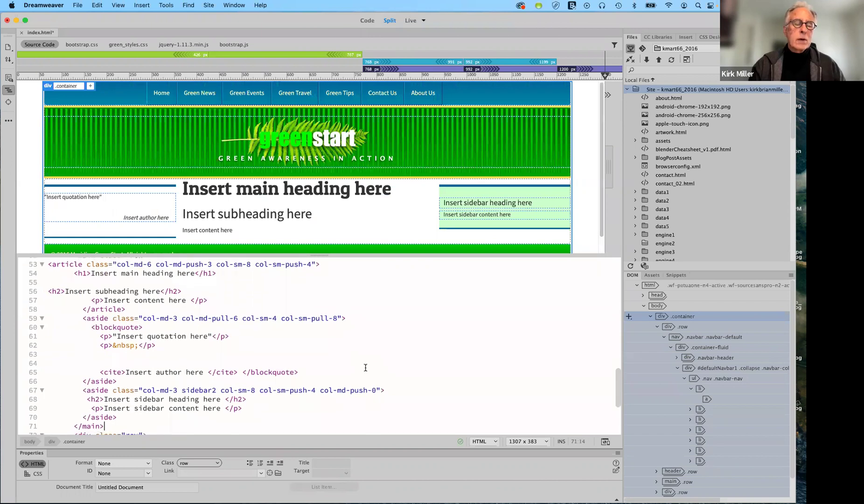
scroll(366, 368, "up", 1)
scroll(366, 369, "up", 3)
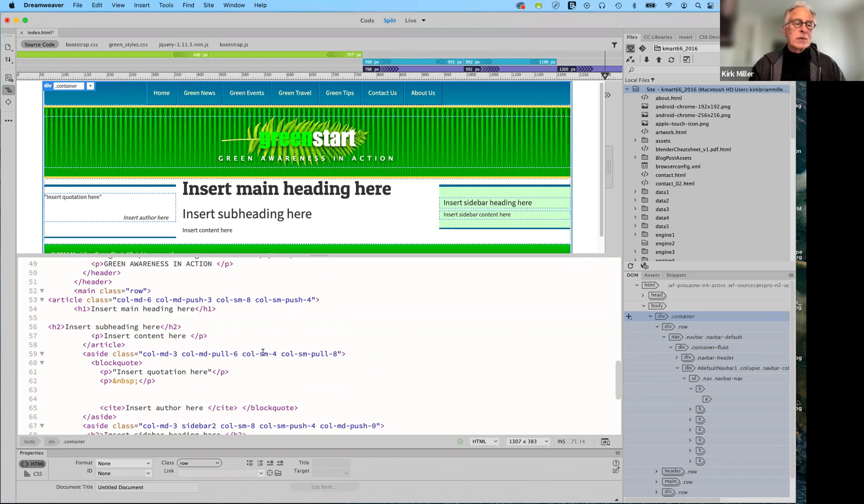
Save all open files, including the edited index.html, and return to the header code around line 49
scroll(263, 352, "up", 3)
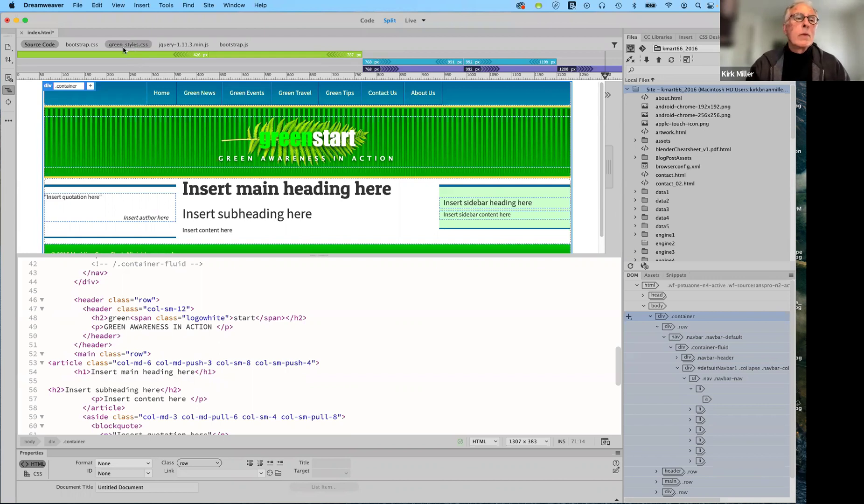
left_click(76, 6)
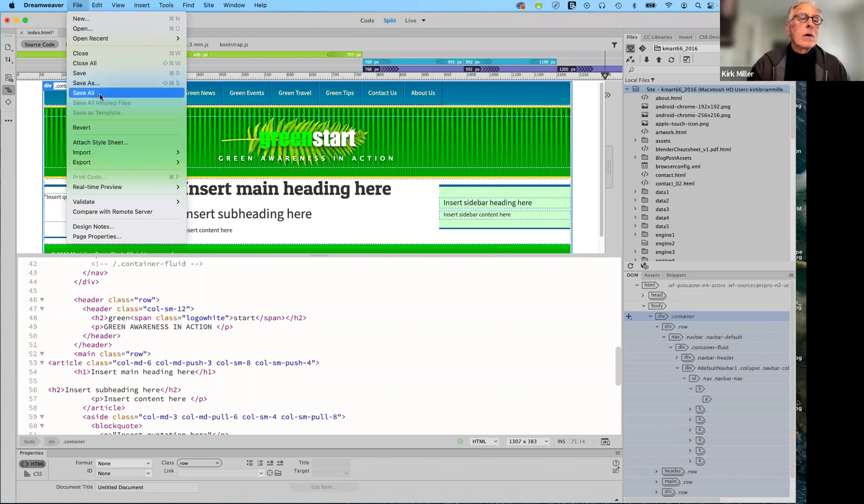
left_click(231, 127)
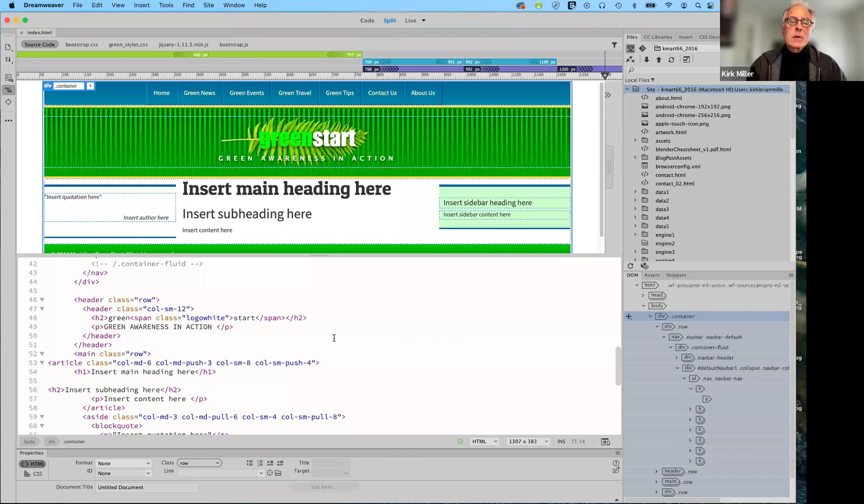
left_click(317, 327)
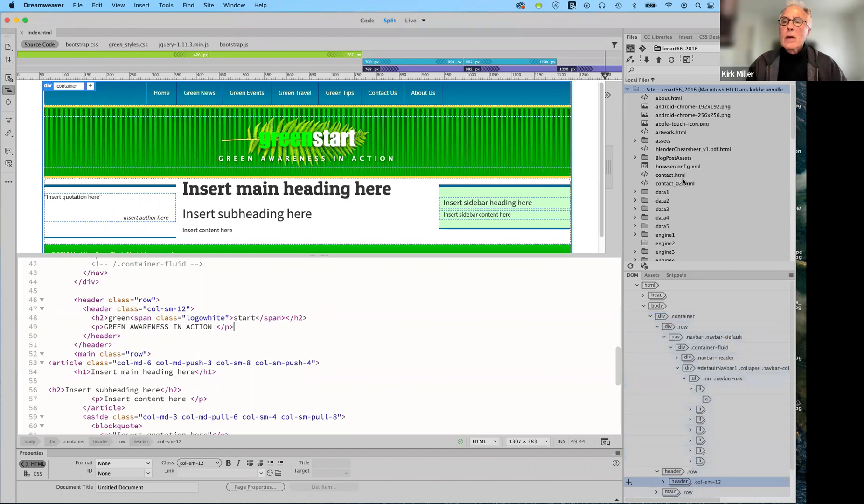
Switch the active site from kmart66_2016 to art196Spring2021
left_click(701, 47)
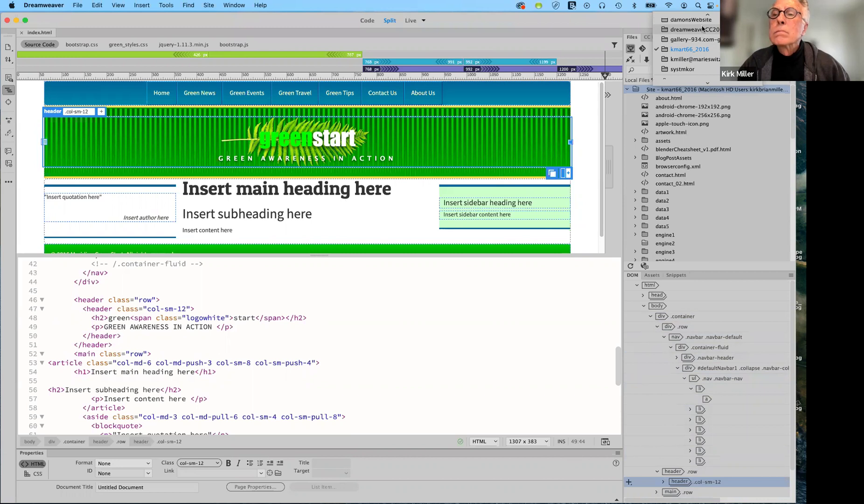
mouse_move(703, 18)
scroll(705, 37, "down", 5)
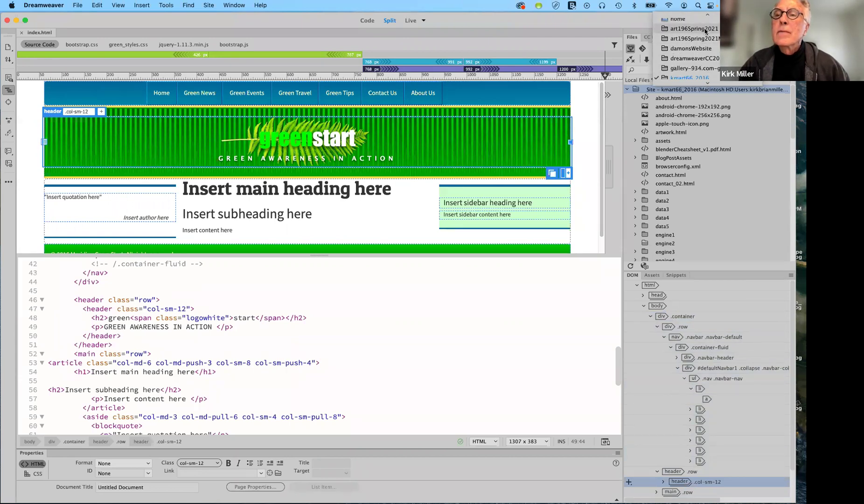
left_click(694, 29)
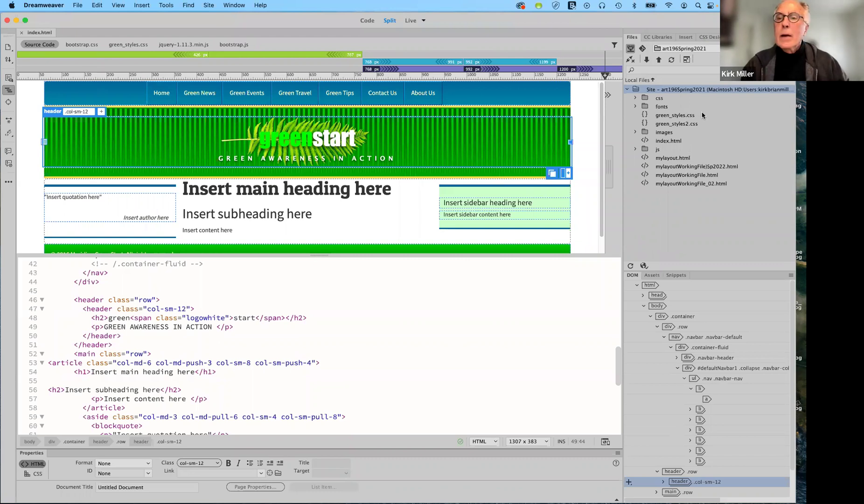
Open mylayout.html, check its layout at a narrower preview width and at full width, and close the file
double_click(644, 159)
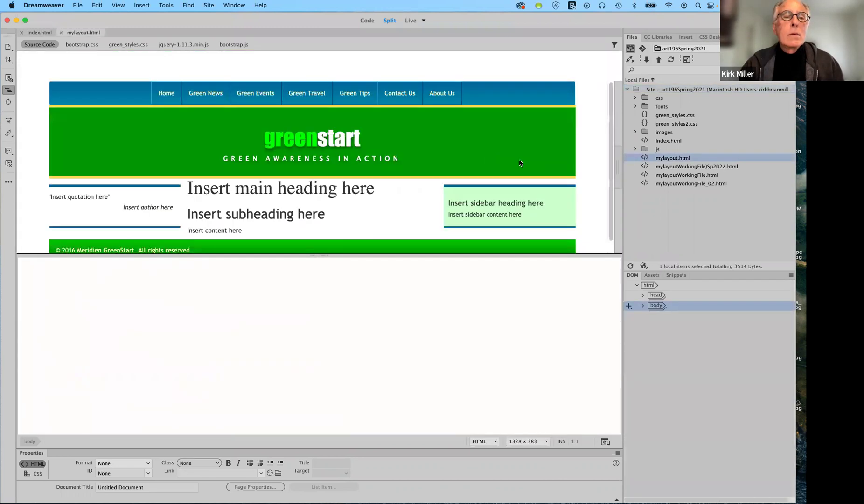
left_click_drag(620, 166, 378, 171)
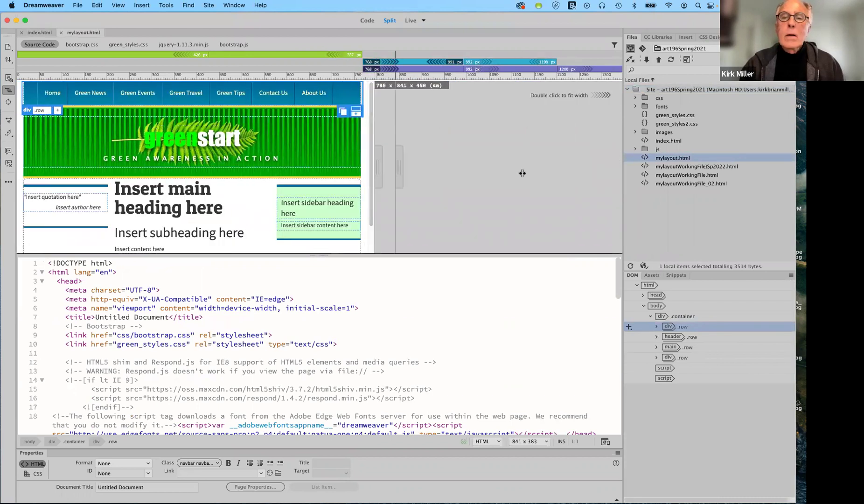
double_click(520, 173)
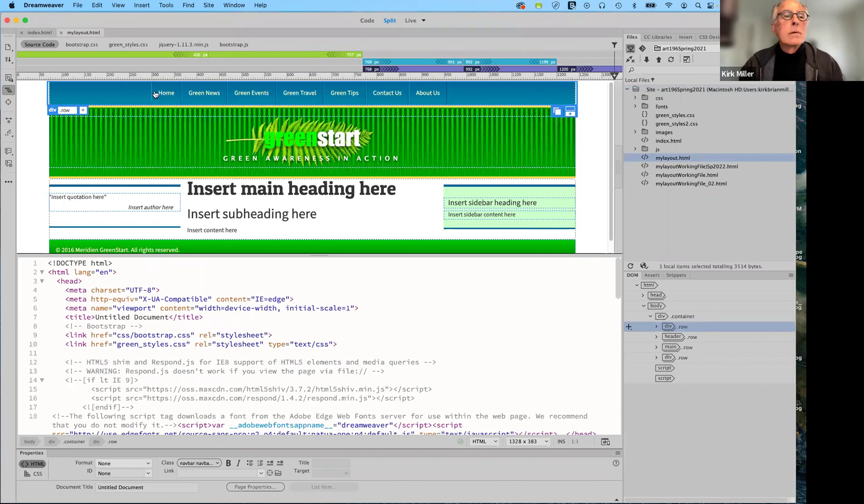
left_click(62, 32)
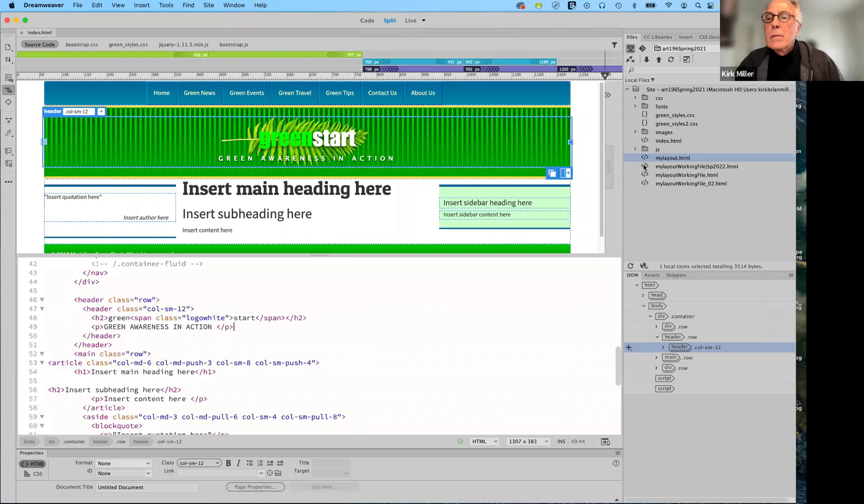
Open mylayoutWorkingFile)Sp2022.html, check its responsive layout down to about 446 px wide in Live view, and restore the full width
left_click(644, 167)
double_click(645, 167)
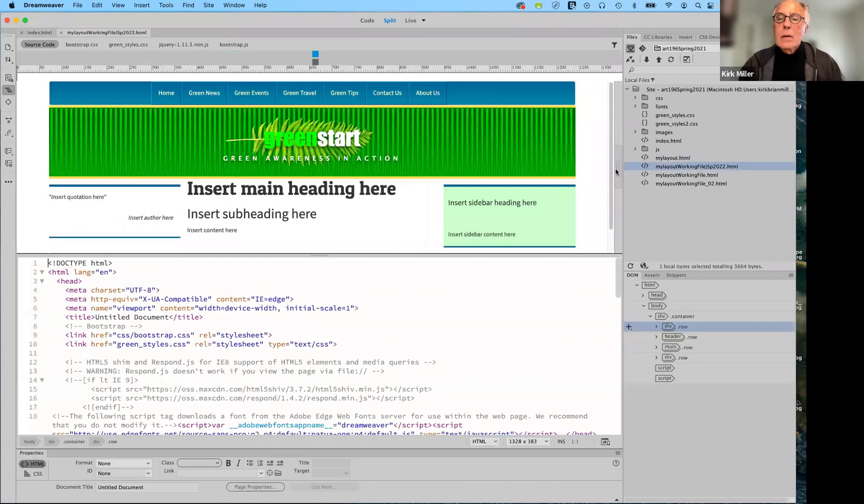
left_click_drag(616, 170, 433, 169)
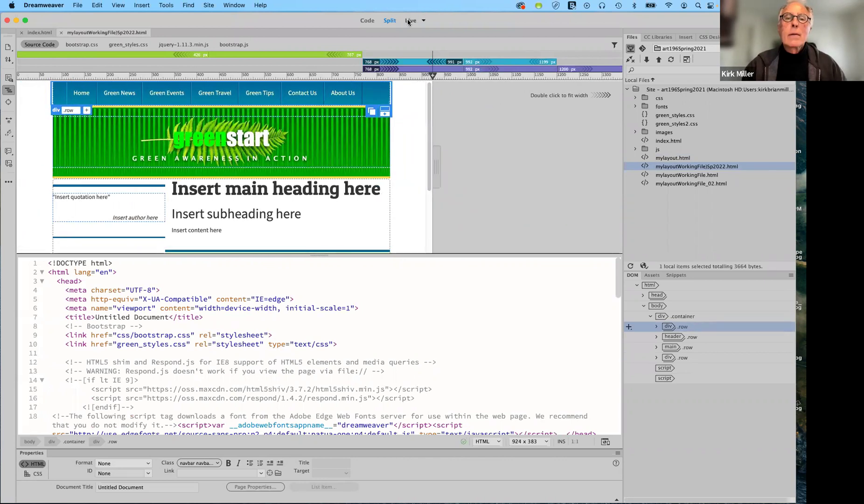
left_click(411, 21)
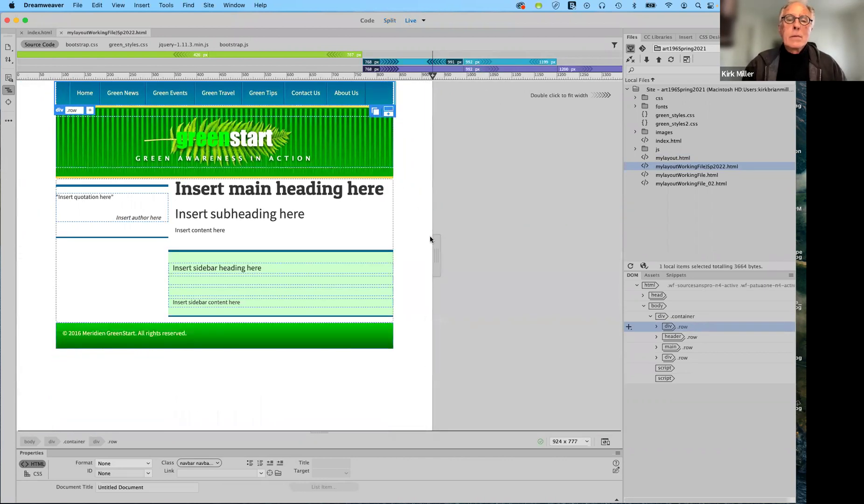
left_click_drag(438, 250, 222, 221)
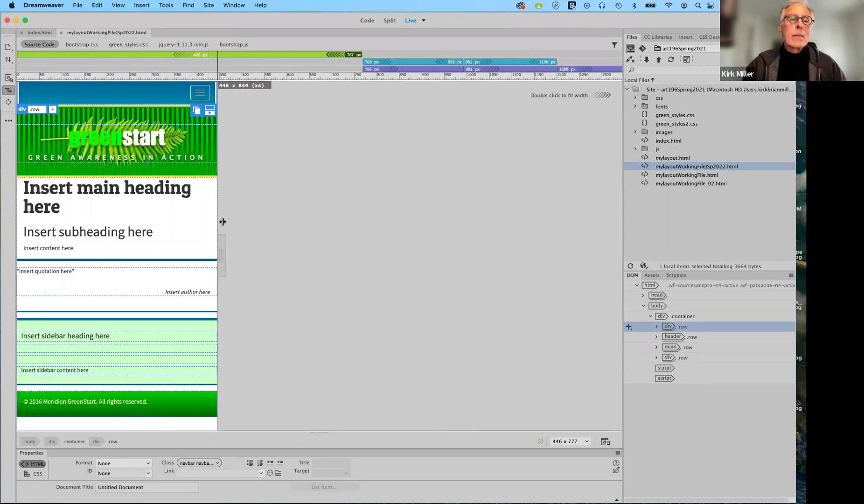
double_click(544, 224)
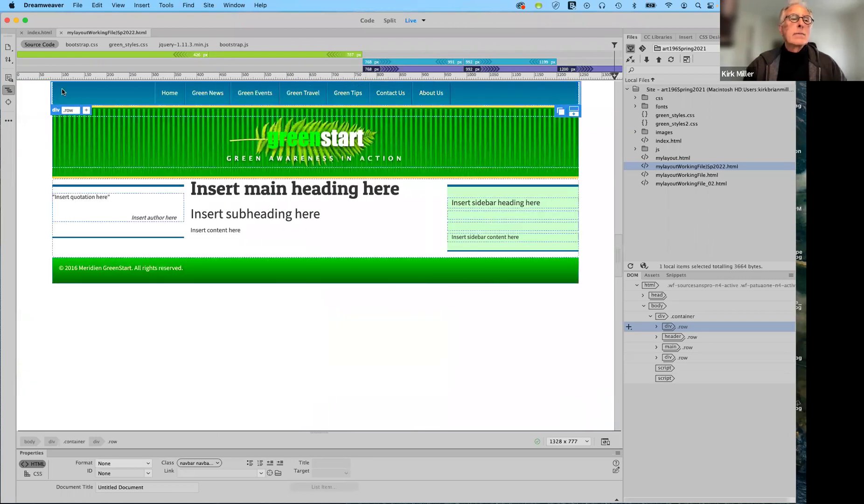
Start a real-time preview of mylayoutWorkingFile)Sp2022.html in Safari, bring up the browser window and reload the page
left_click(79, 6)
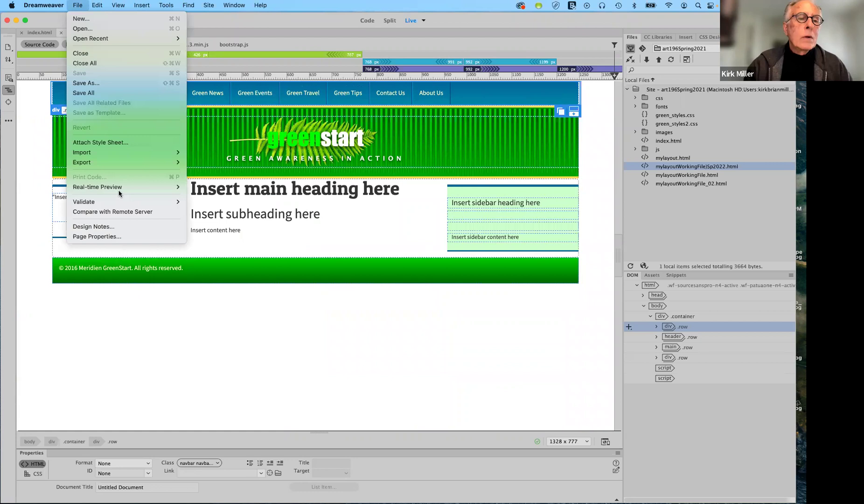
mouse_move(119, 191)
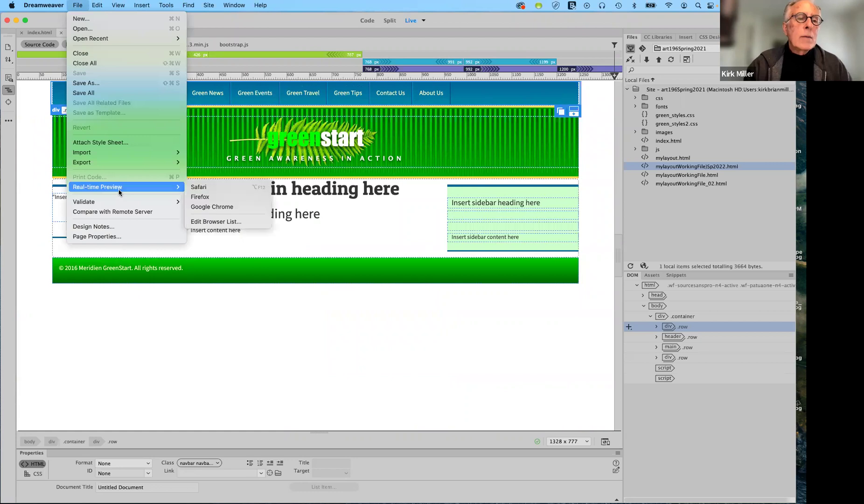
left_click(203, 188)
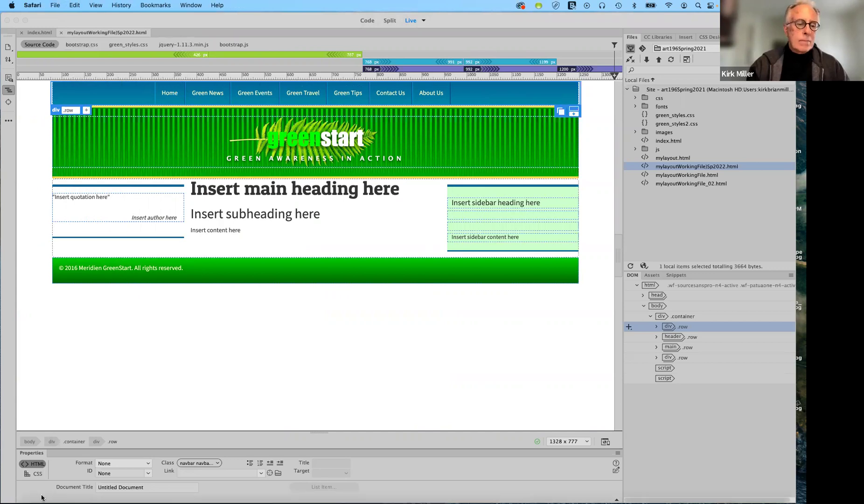
mouse_move(54, 499)
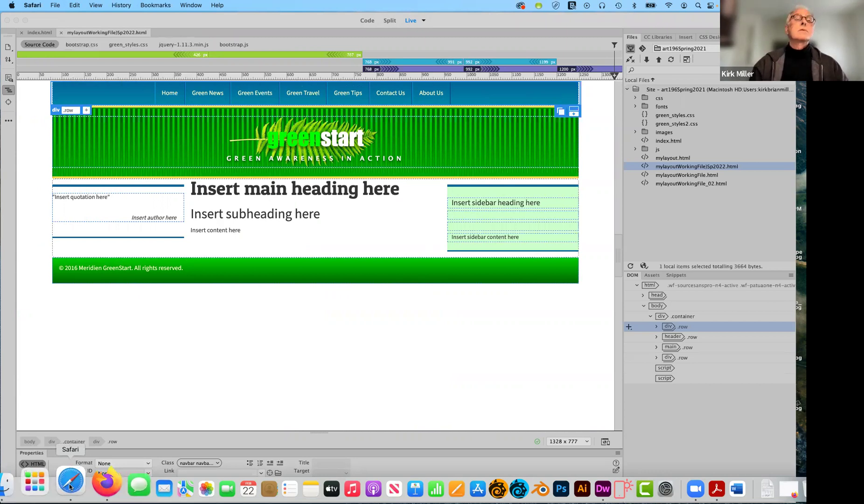
left_click(70, 485)
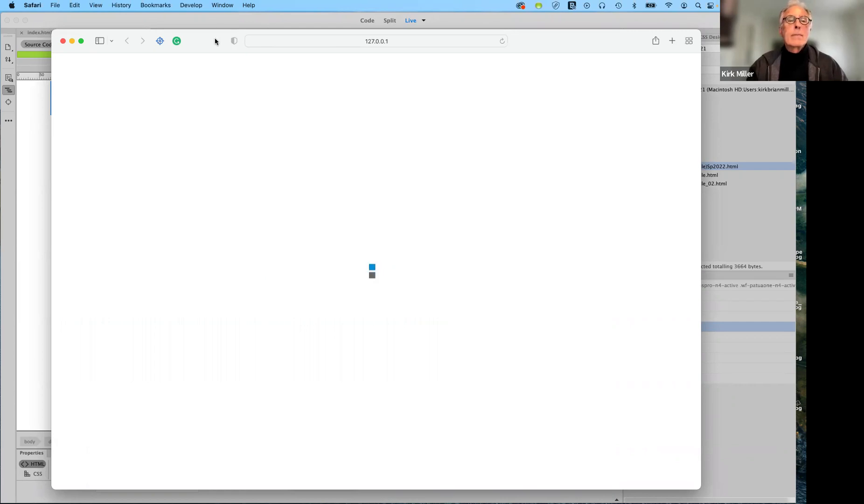
left_click_drag(261, 41, 309, 43)
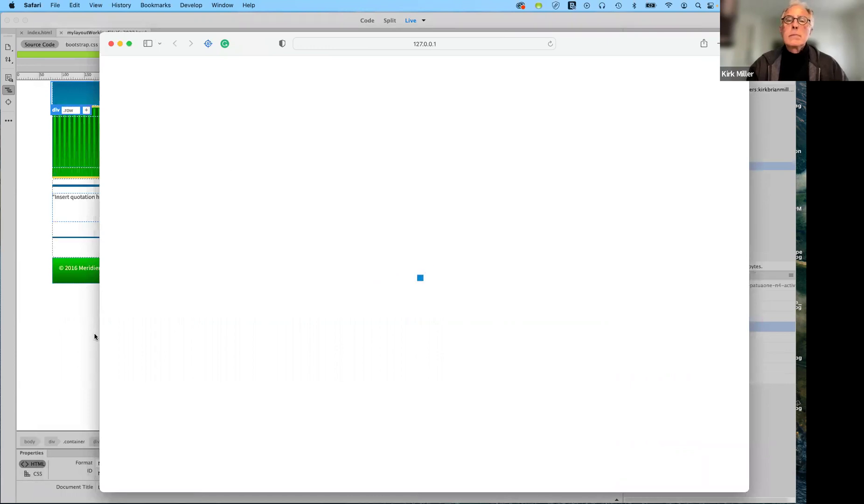
left_click(551, 43)
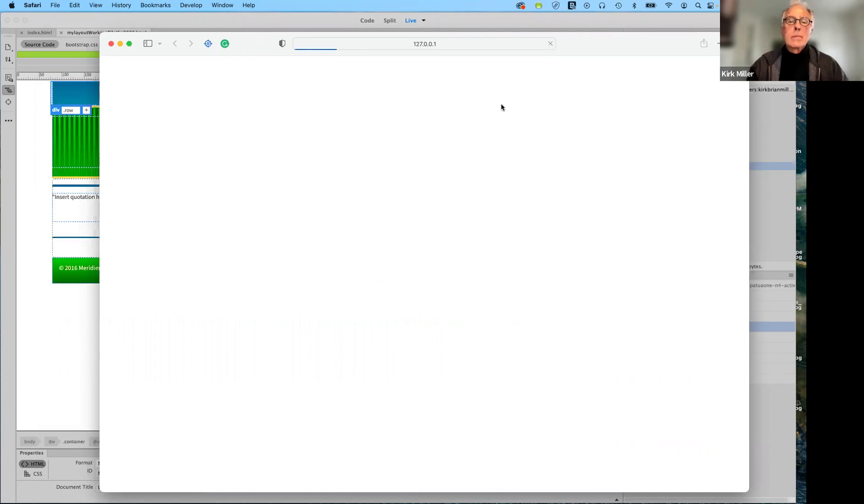
Return to Dreamweaver, restart the real-time preview in Safari and reposition the browser window
left_click(76, 394)
left_click(116, 25)
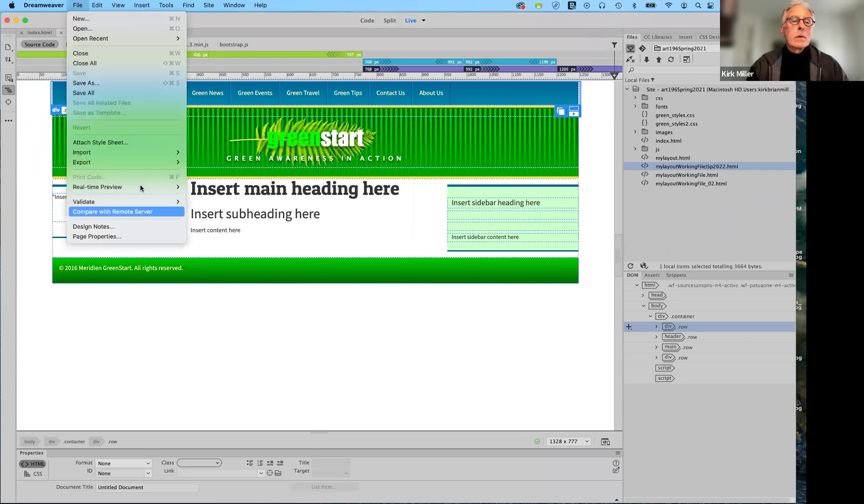
mouse_move(141, 186)
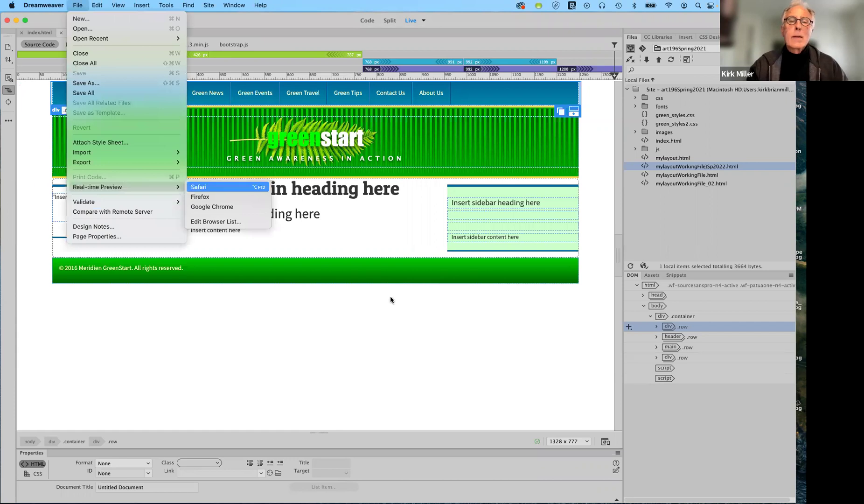
key("Return")
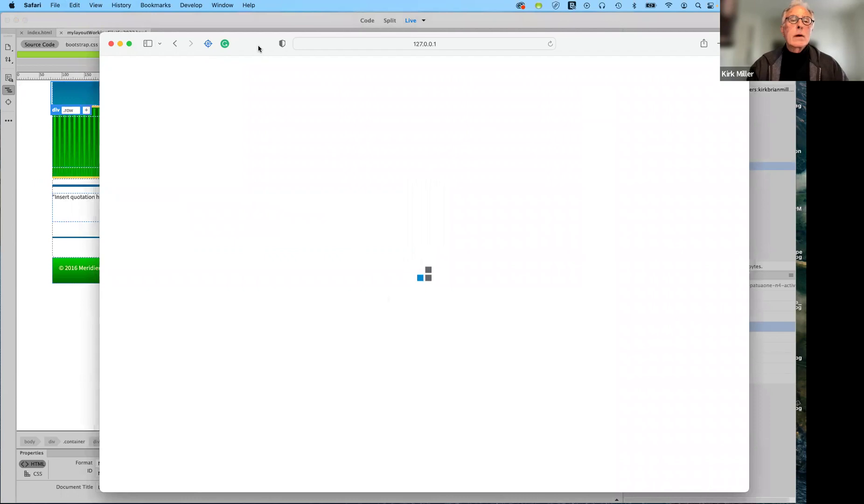
left_click_drag(264, 58, 276, 94)
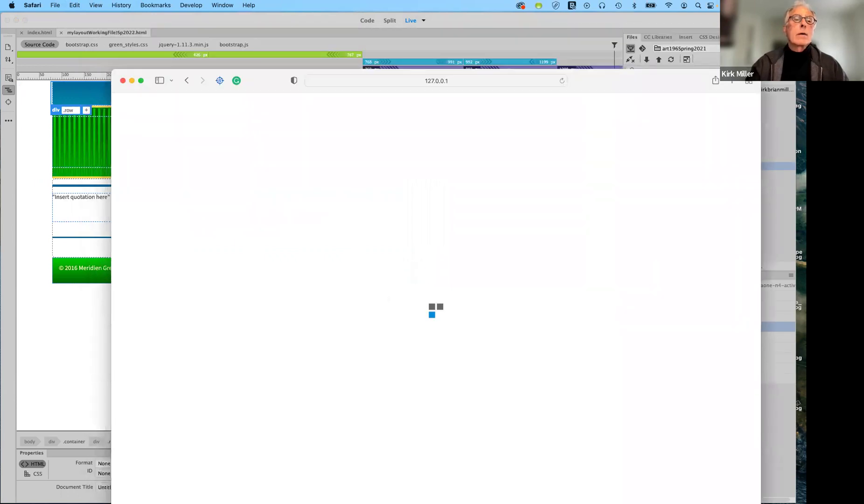
Return to Dreamweaver, start the real-time preview of the working file in Firefox and reposition the browser window
key("ctrl+Up")
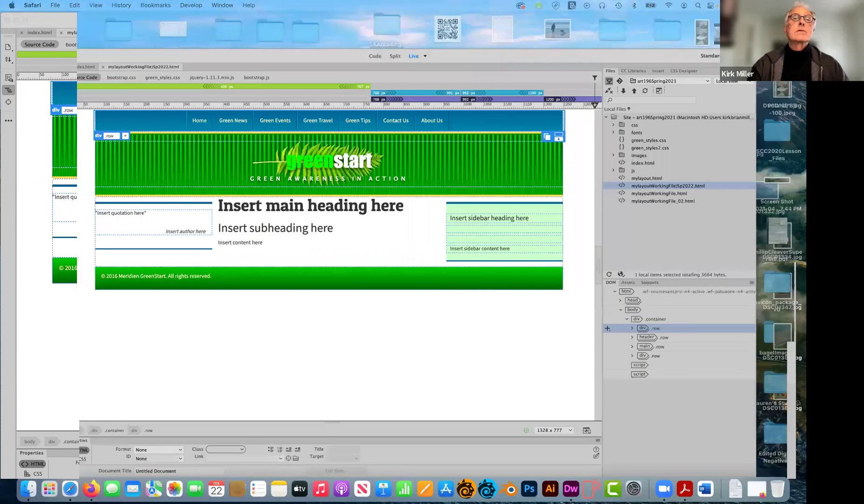
key("ctrl+Up")
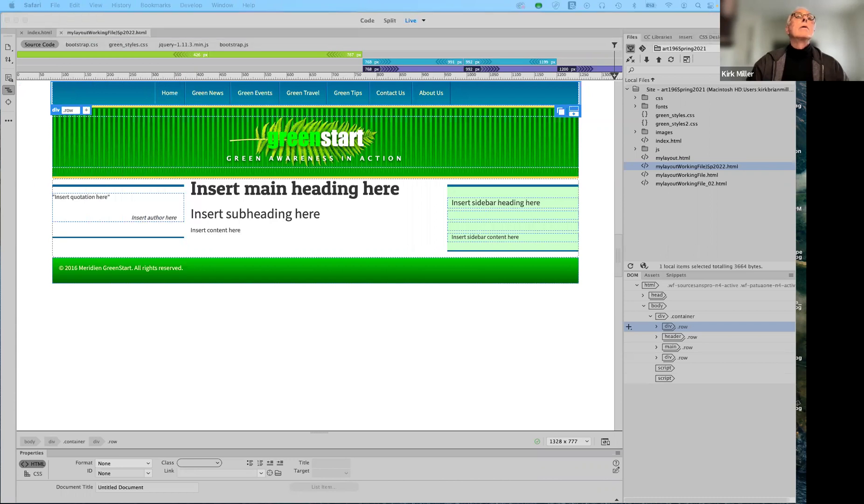
left_click_drag(110, 1, 110, 59)
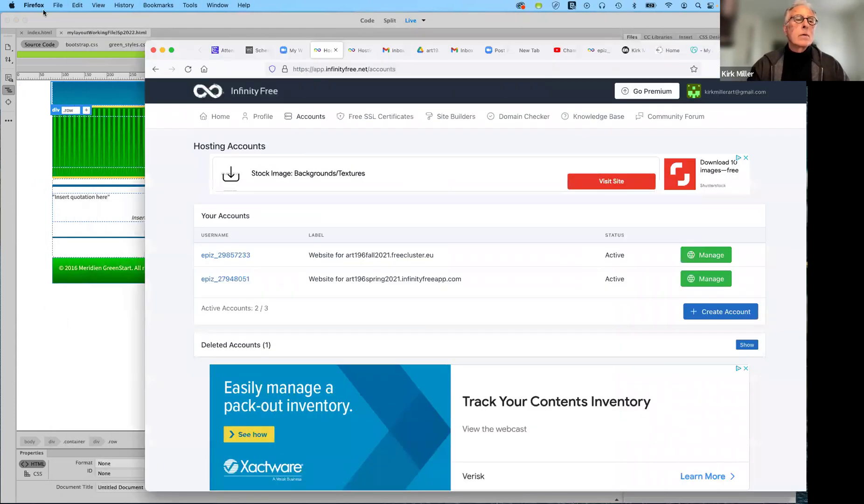
left_click(42, 13)
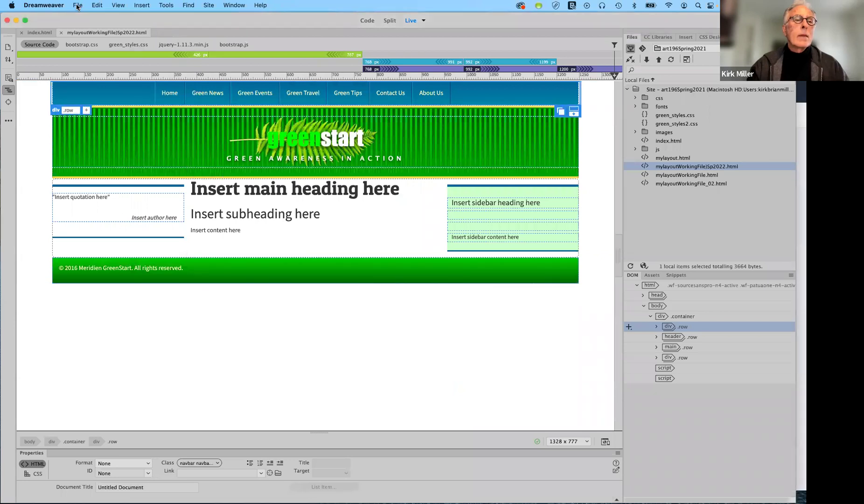
left_click(78, 6)
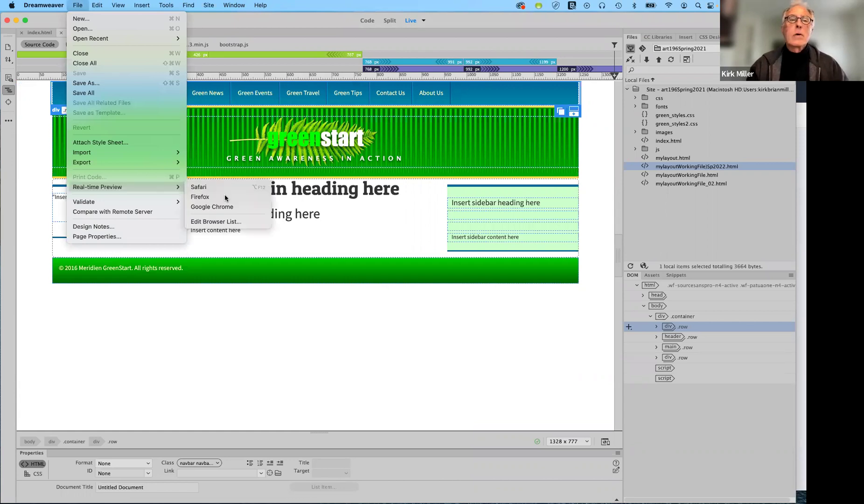
left_click(226, 197)
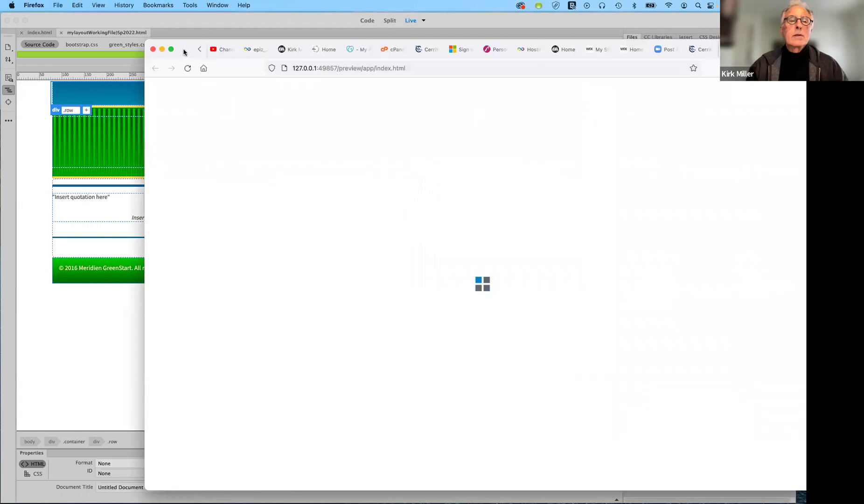
left_click_drag(178, 52, 115, 34)
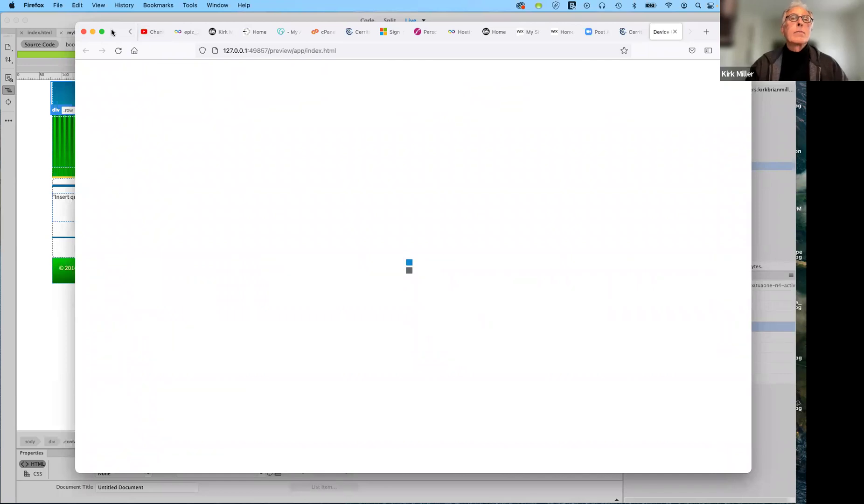
left_click_drag(112, 32, 116, 21)
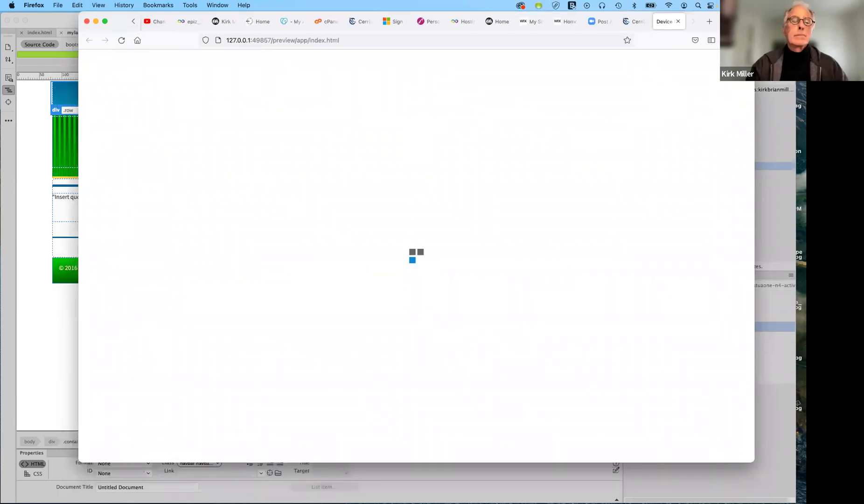
Return to Dreamweaver and close mylayoutWorkingFile)Sp2022.html, leaving index.html open
left_click(258, 497)
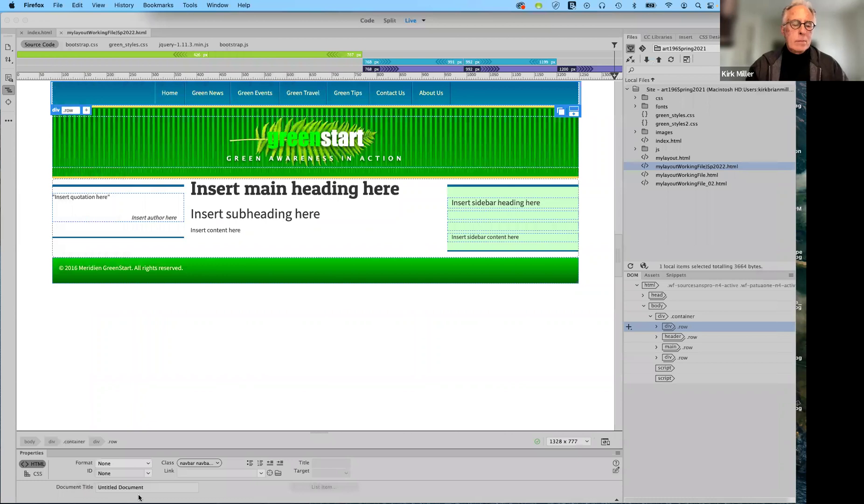
mouse_move(71, 478)
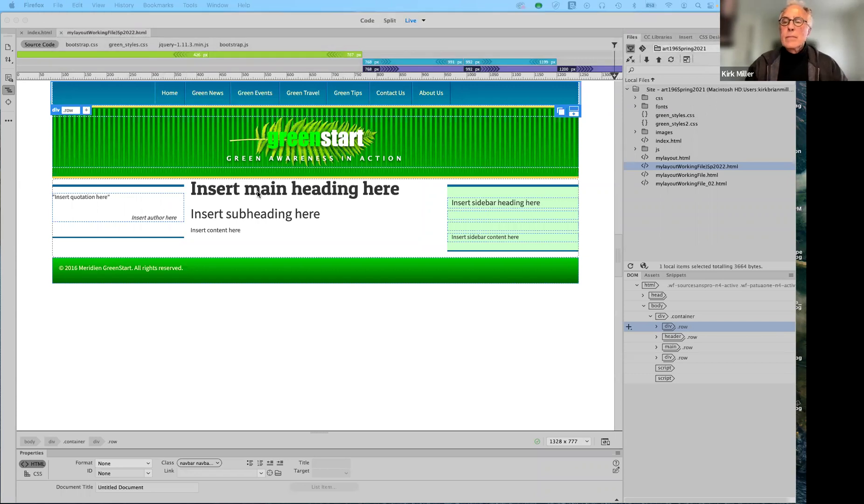
left_click(352, 343)
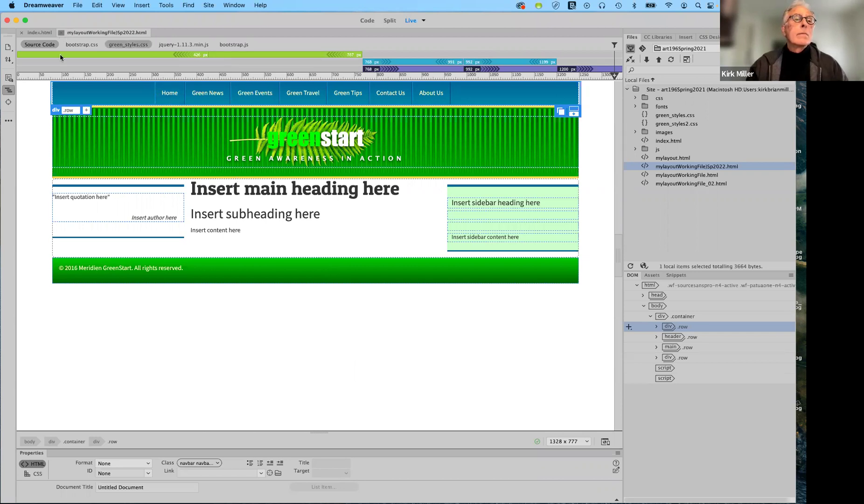
left_click(61, 32)
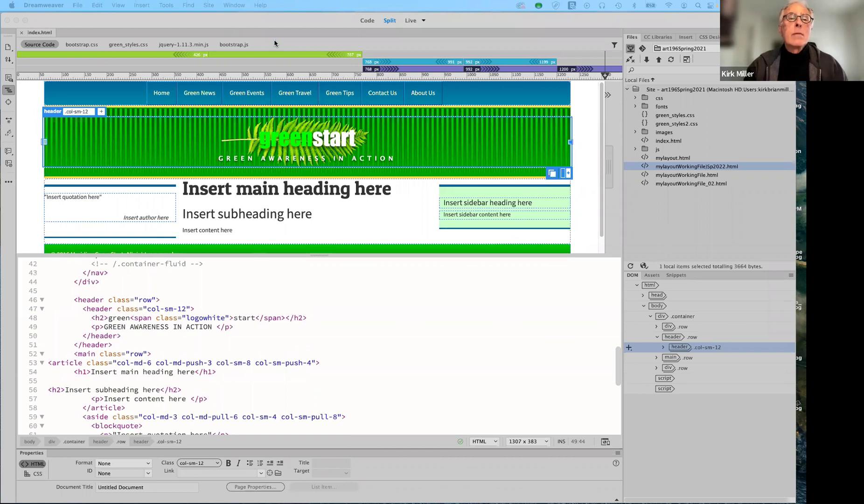
Open the site setup of art196Spring2021 from the list of managed sites
left_click(105, 21)
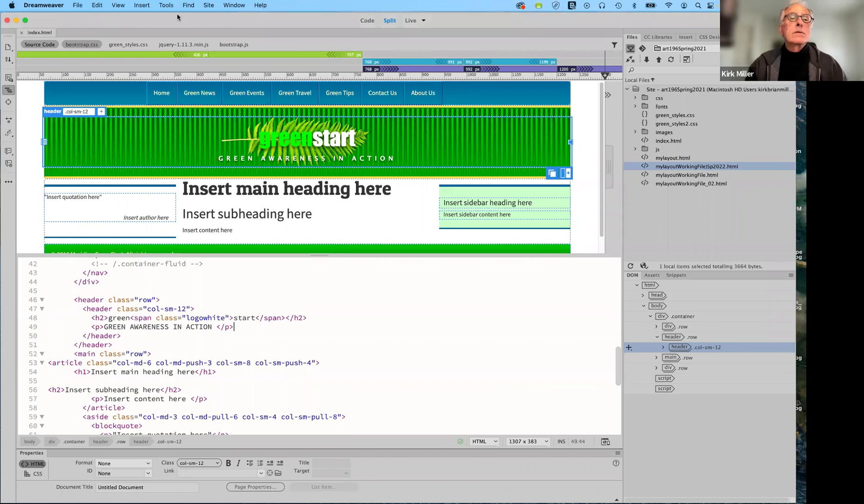
left_click(209, 5)
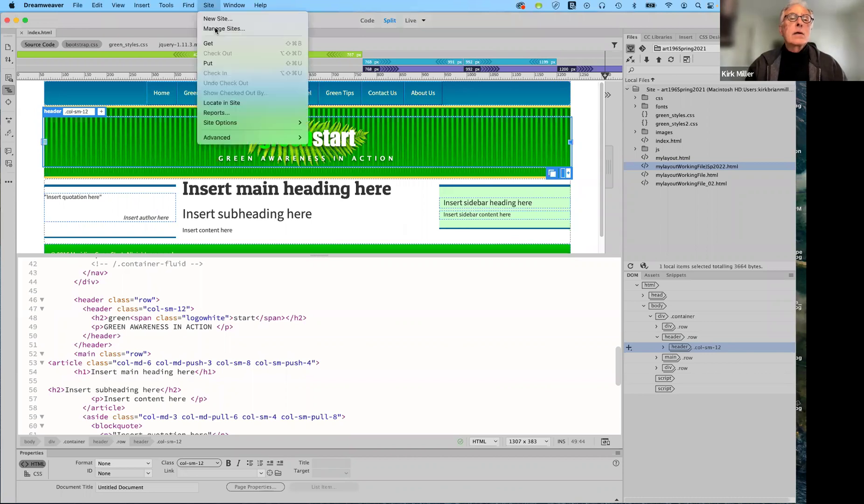
left_click(307, 295)
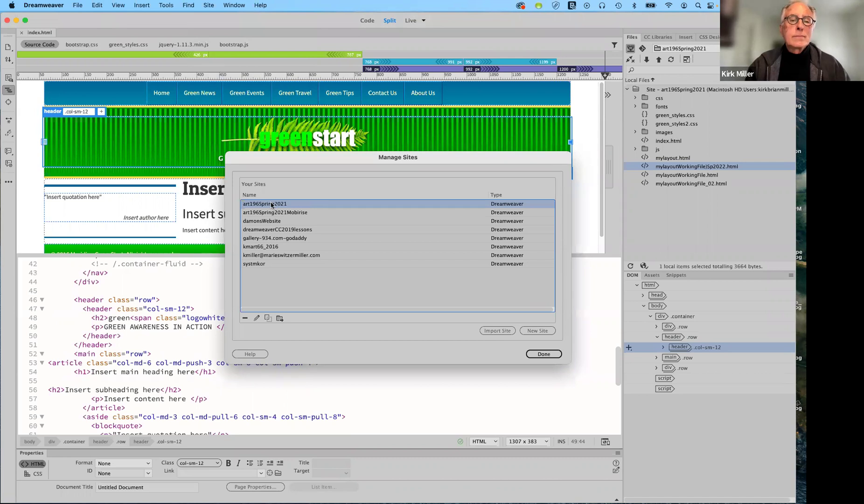
double_click(369, 261)
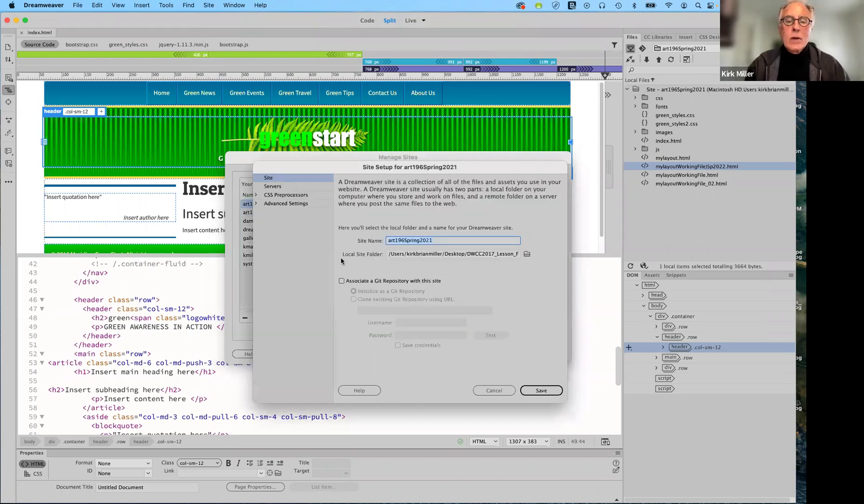
Choose the lesson07 folder inside DWCC2017_Lesson_Files_3 as the local site folder and save the site setup
left_click(527, 255)
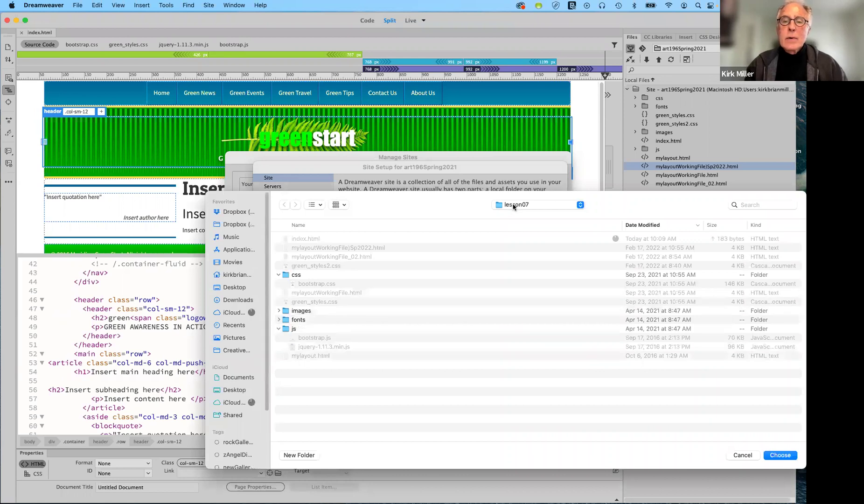
left_click(571, 206)
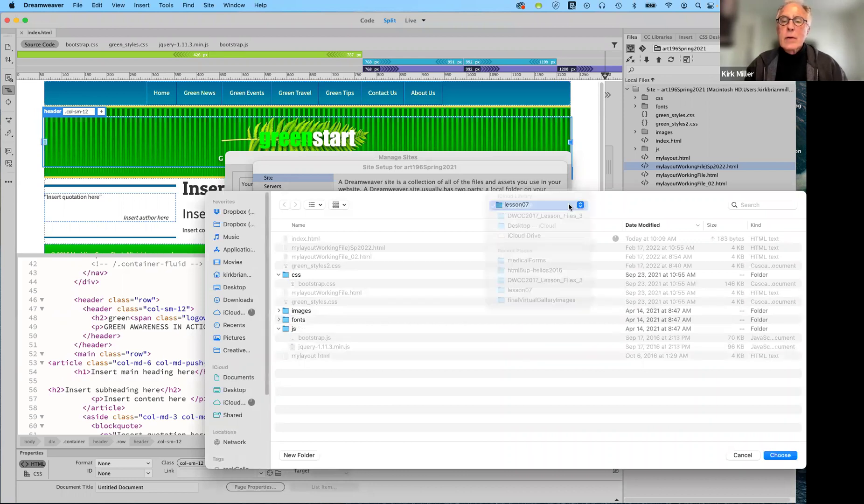
left_click(569, 206)
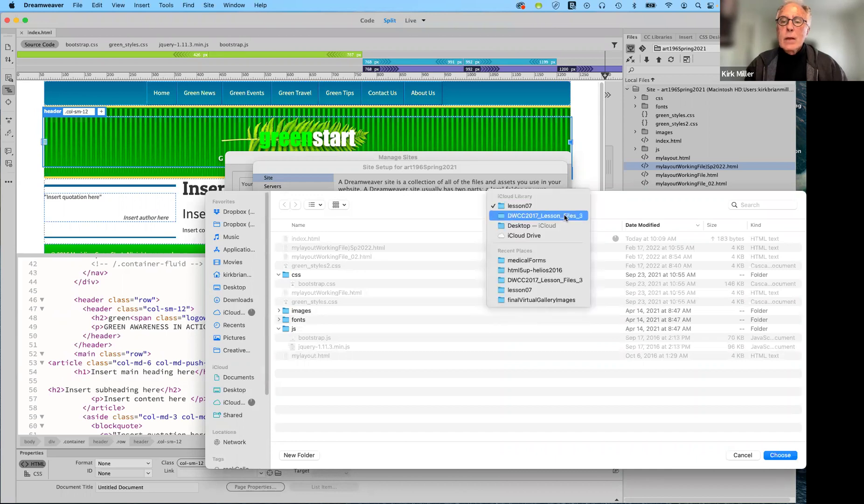
left_click(565, 216)
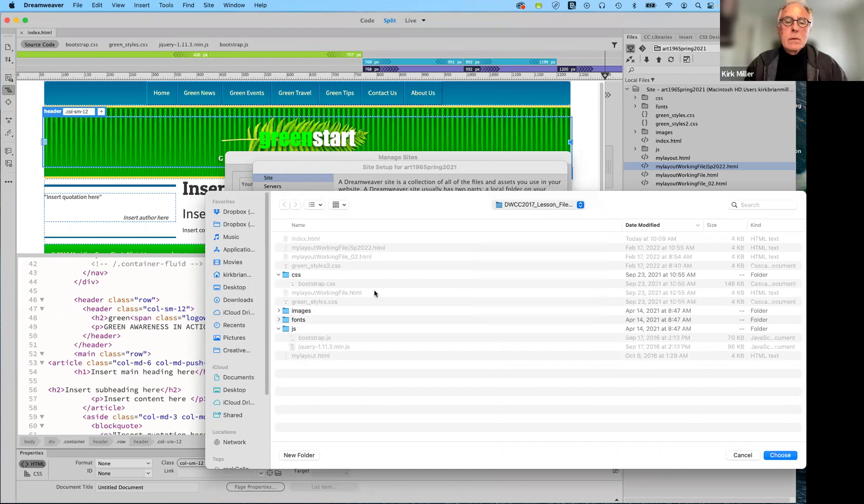
left_click(356, 224)
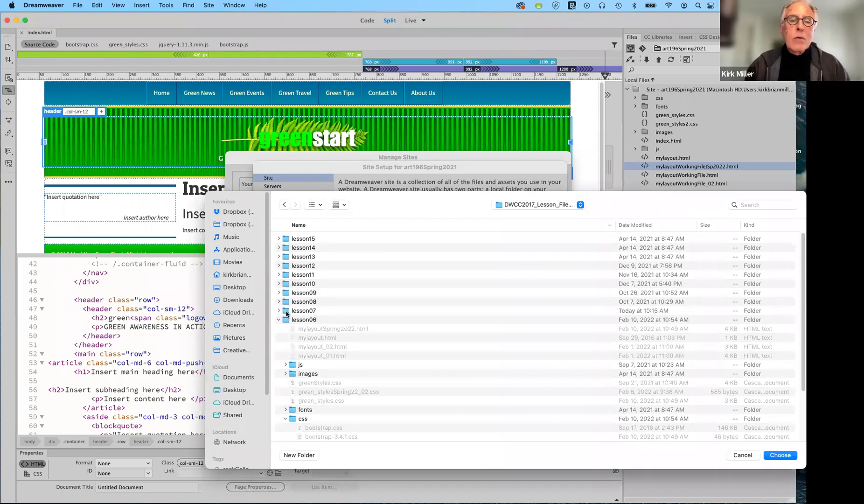
left_click(287, 313)
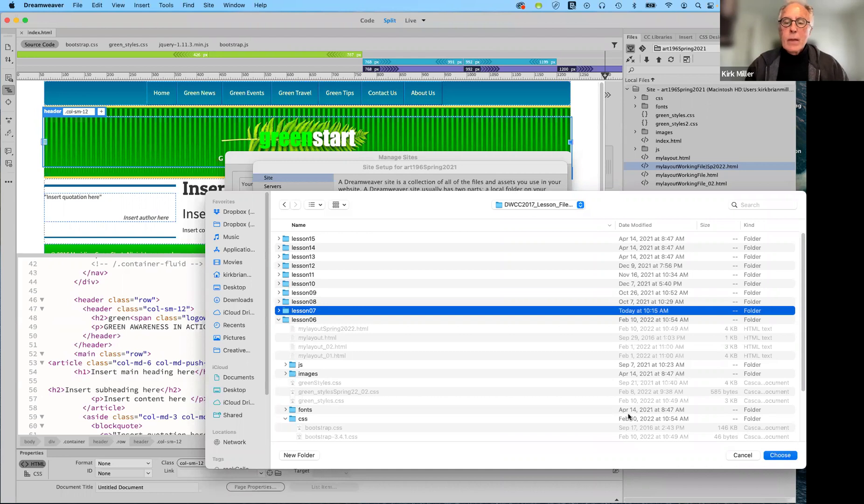
key("Return")
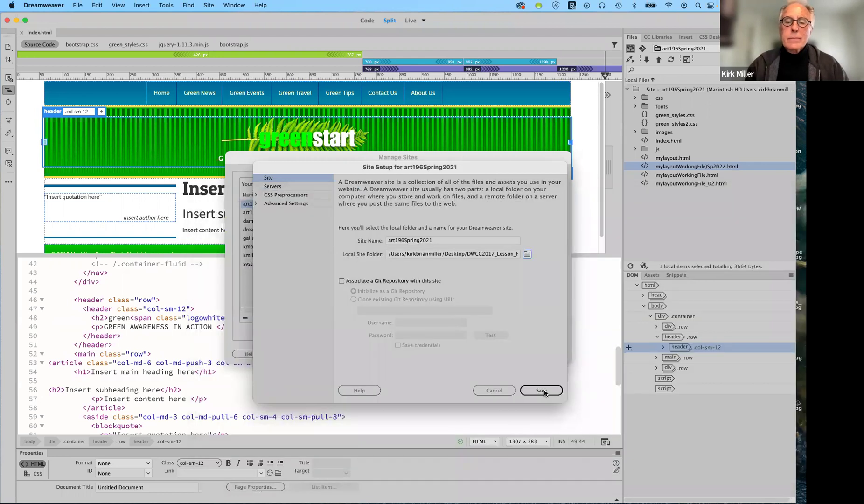
left_click(543, 392)
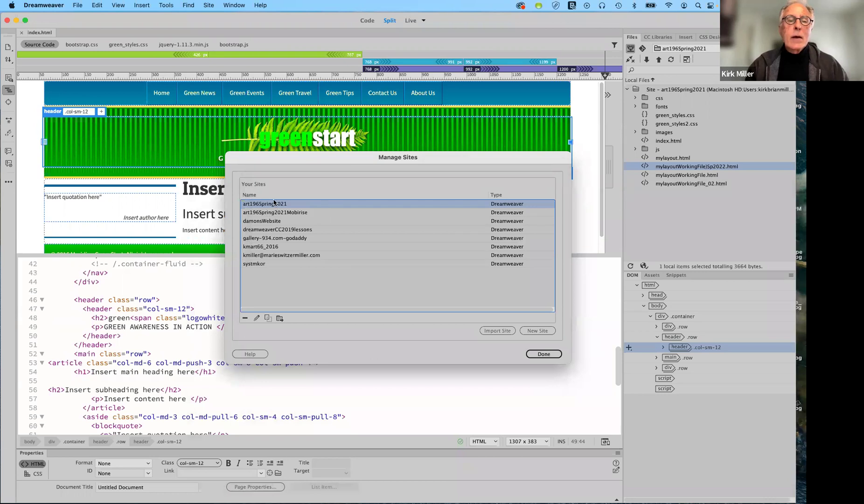
In the Local Info settings of art196Spring2021, choose lesson07's images folder as the default images folder, save and finish managing sites
double_click(274, 203)
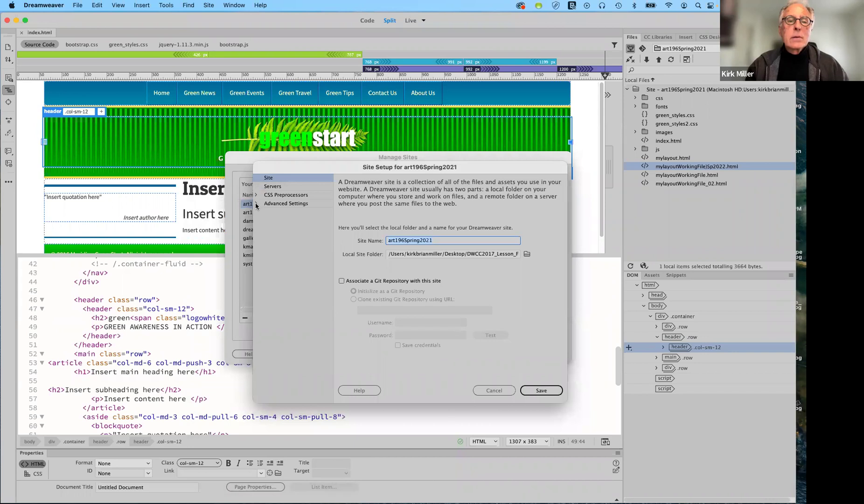
left_click(256, 204)
left_click(291, 213)
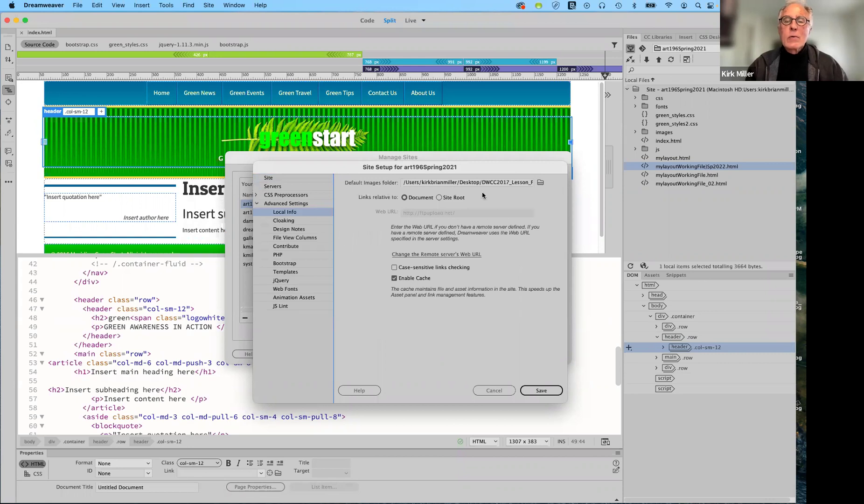
left_click(540, 184)
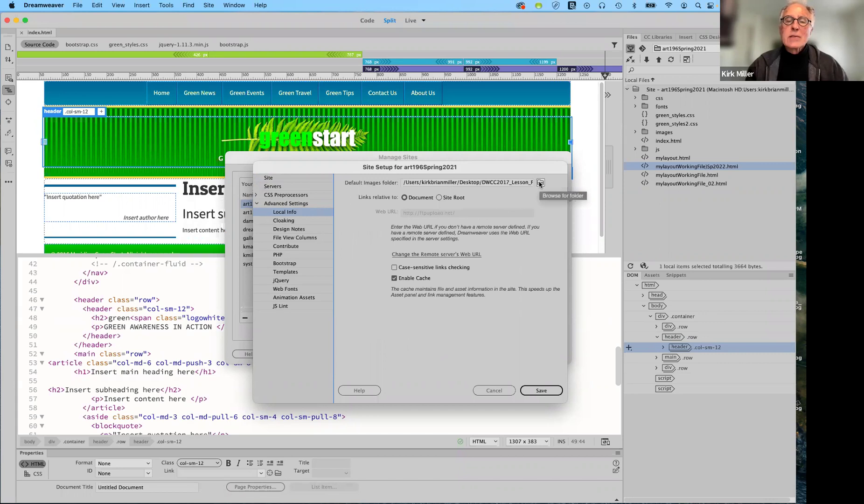
left_click(540, 184)
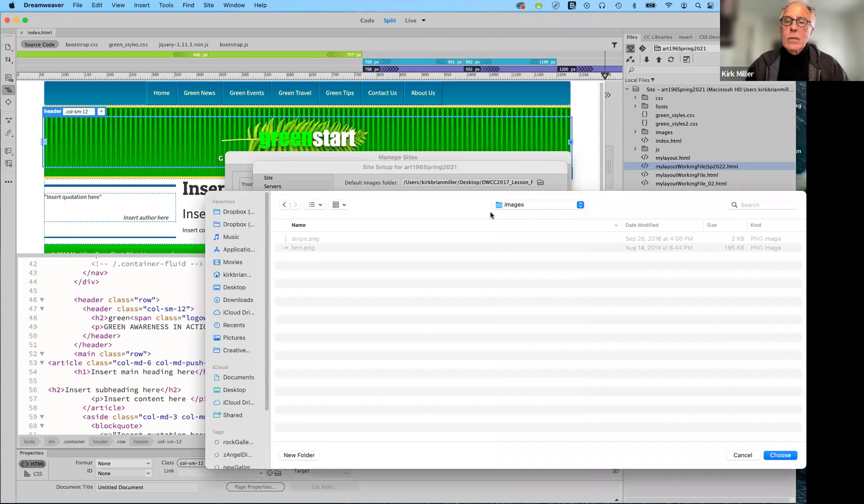
left_click(580, 204)
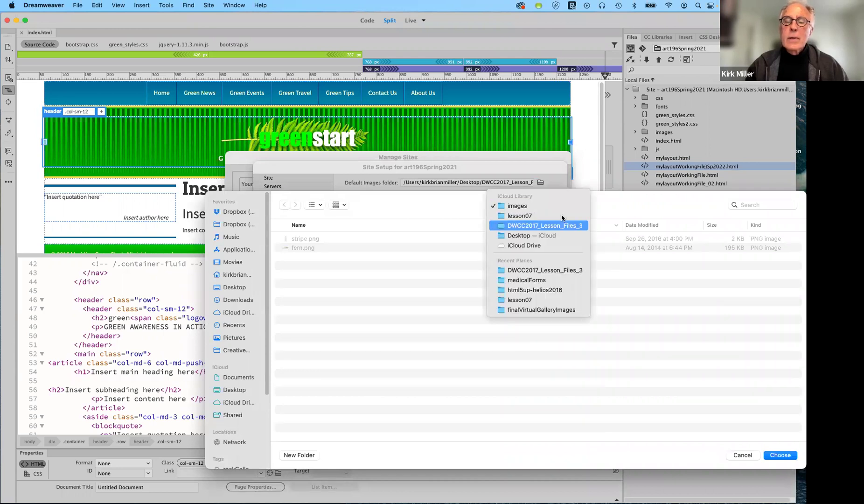
key("Return")
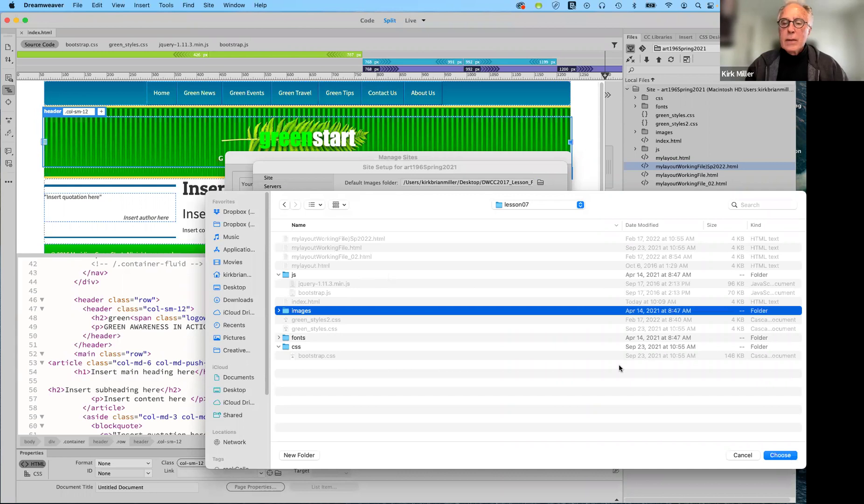
key("Return")
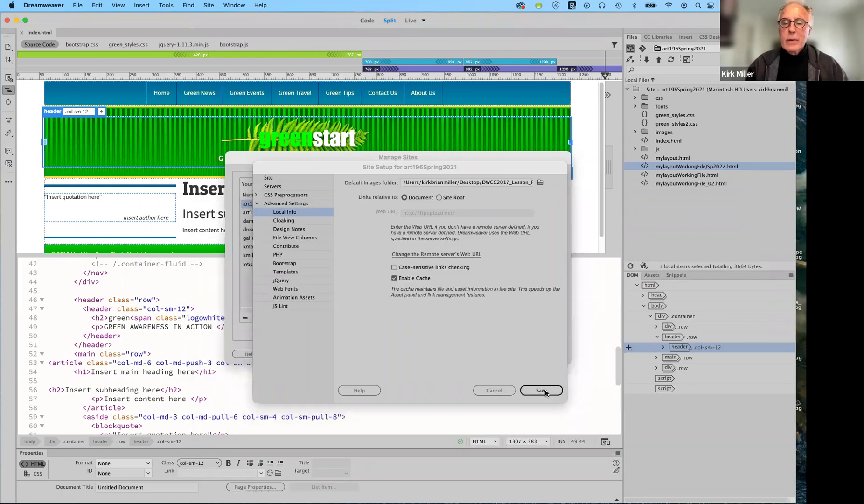
key("Return")
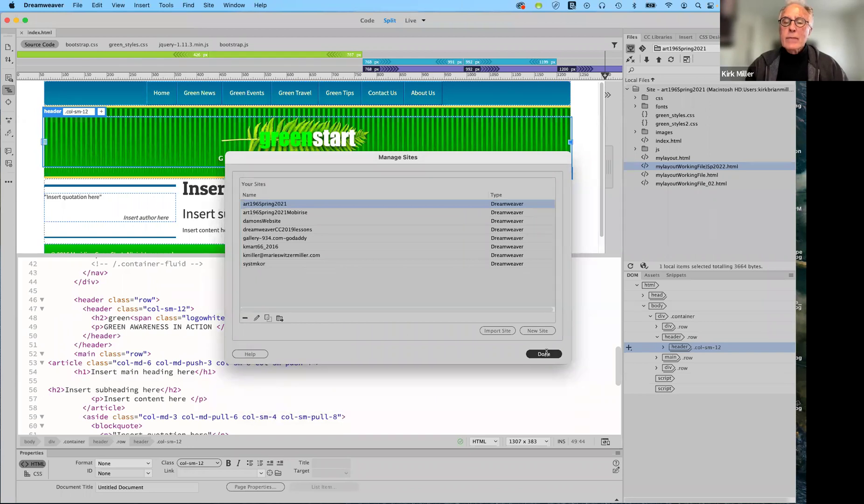
left_click(547, 354)
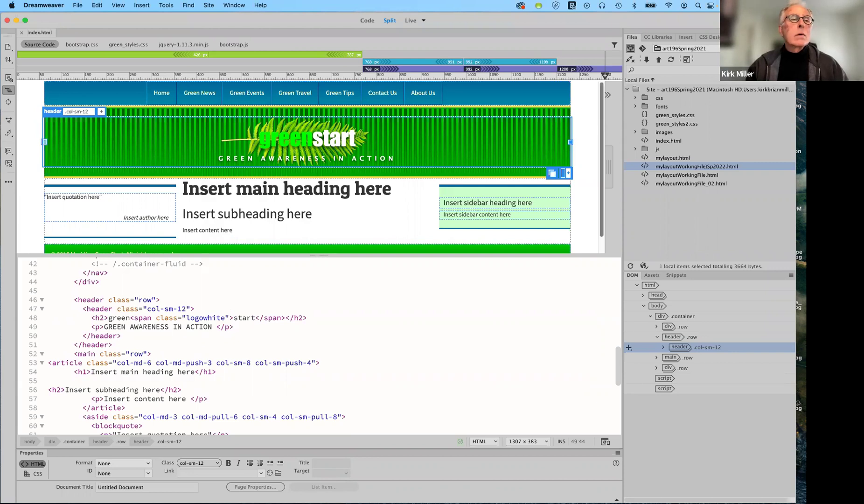
Save all files, preview index.html in Safari, reposition the browser window and return to Dreamweaver
left_click(77, 6)
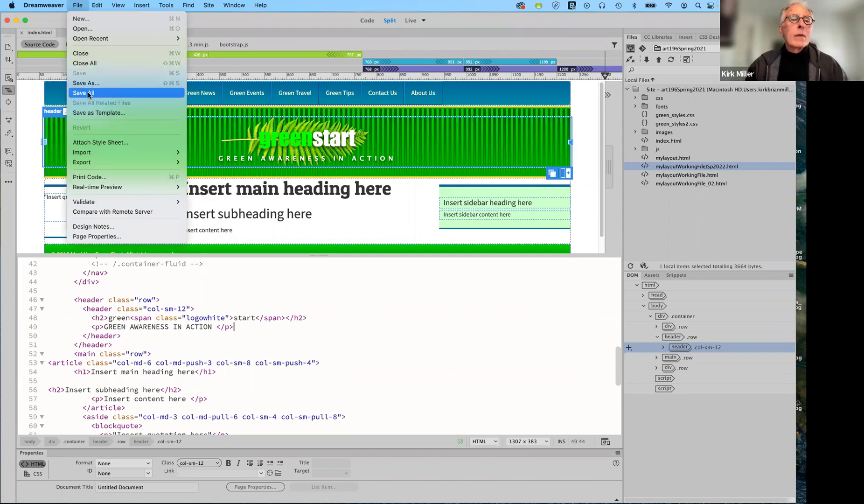
left_click(89, 94)
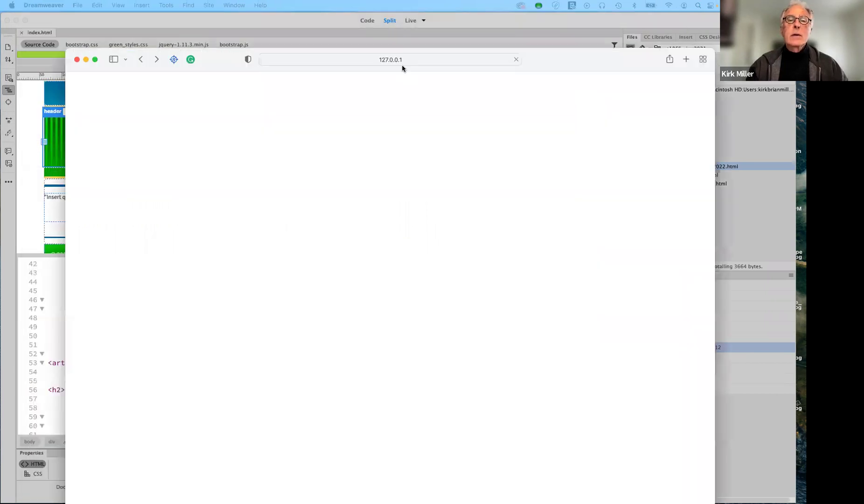
left_click(219, 60)
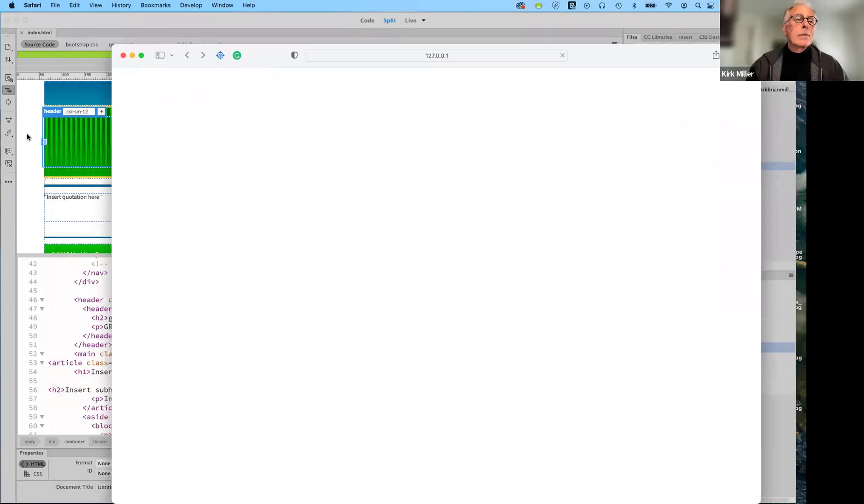
left_click(29, 21)
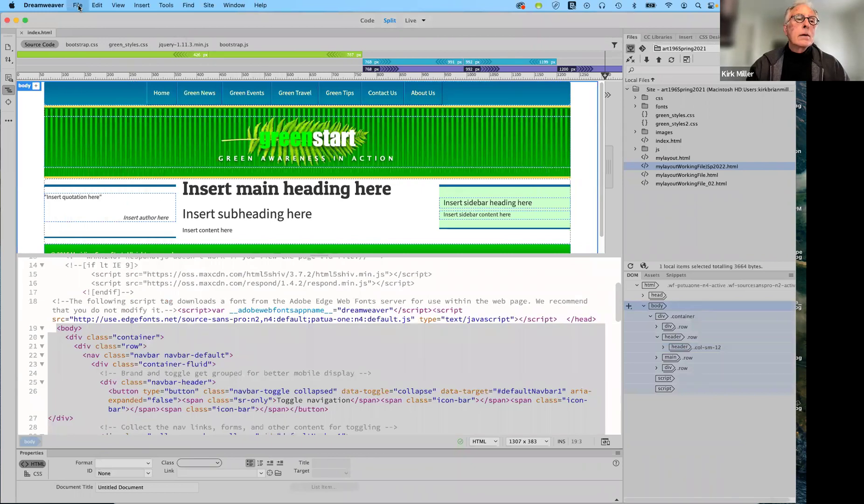
Restart the real-time preview of index.html in Safari and check the open windows and desktops for the preview
left_click(78, 6)
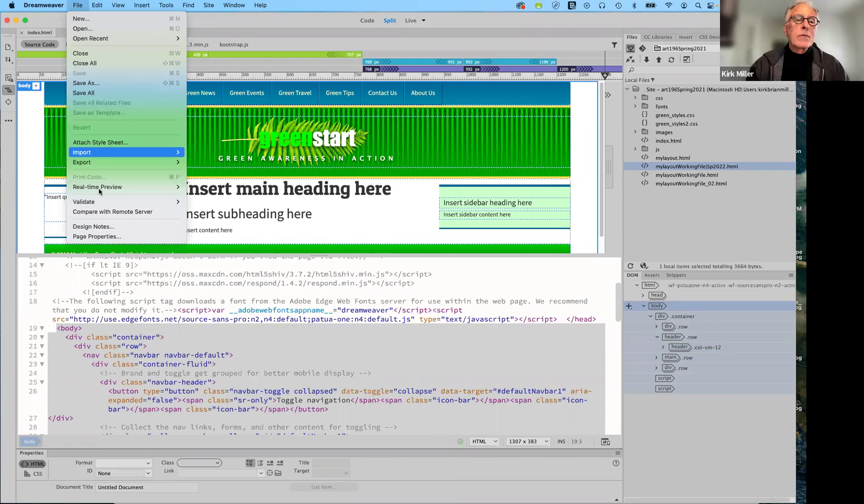
mouse_move(98, 187)
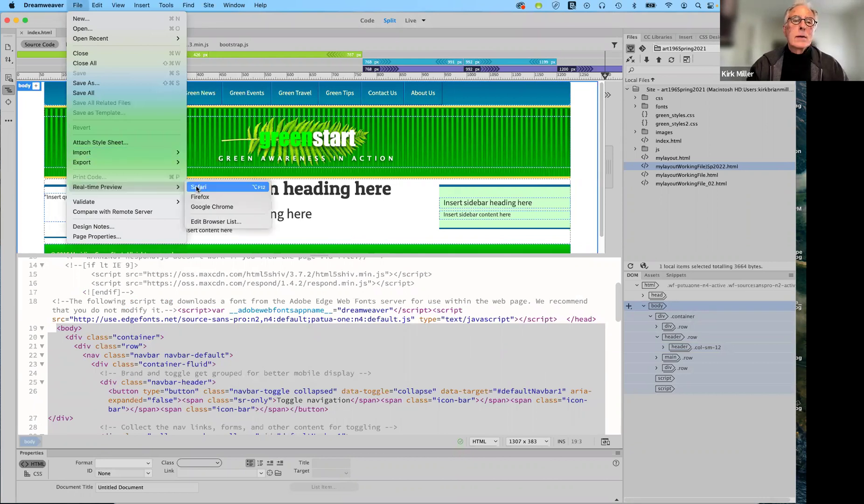
left_click(197, 187)
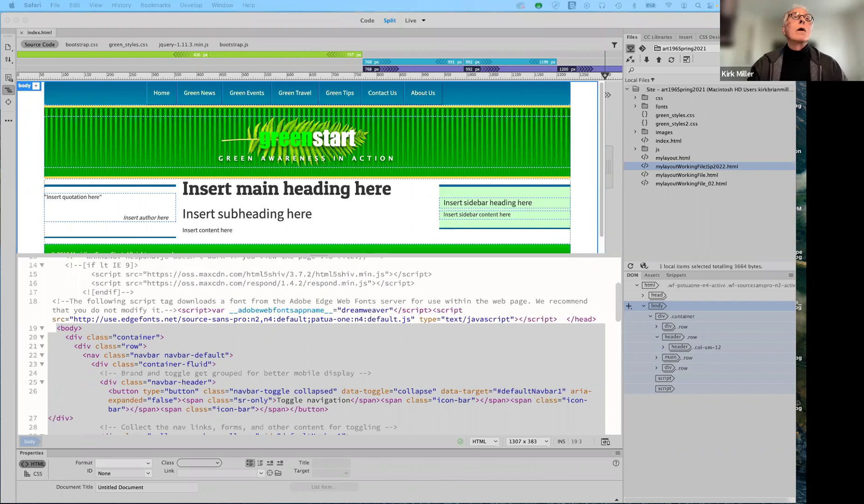
left_click_drag(126, 0, 127, 61)
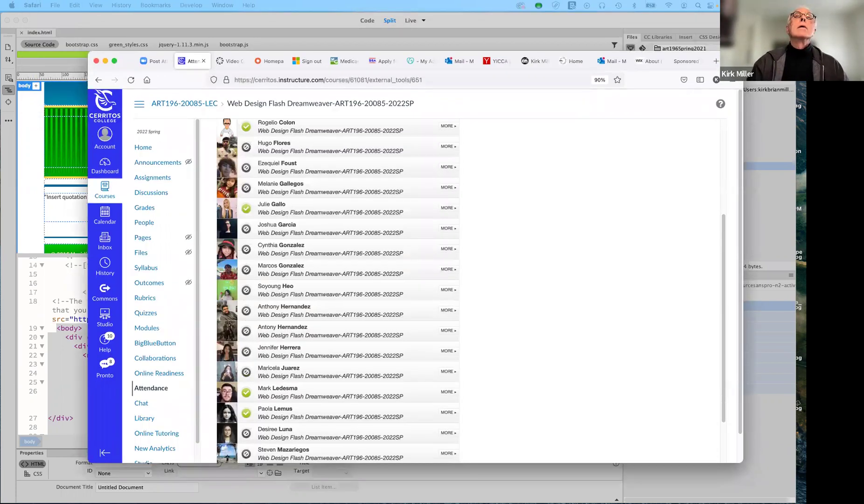
key("ctrl+Up")
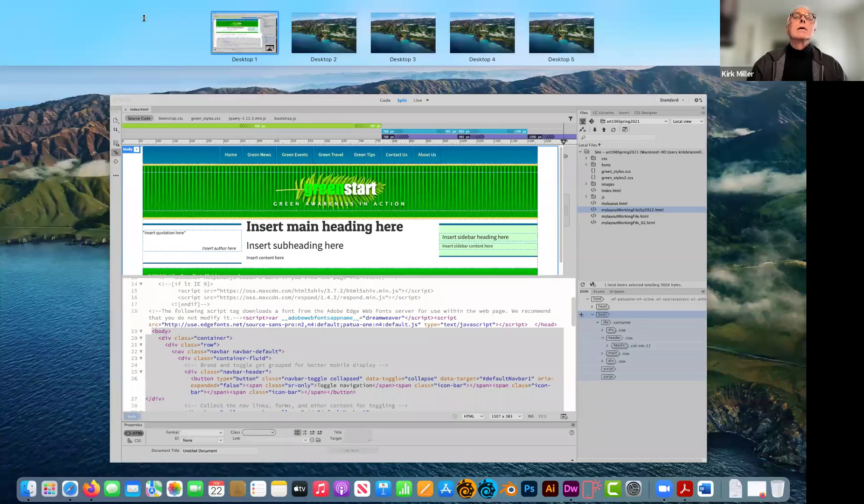
key("ctrl+Up")
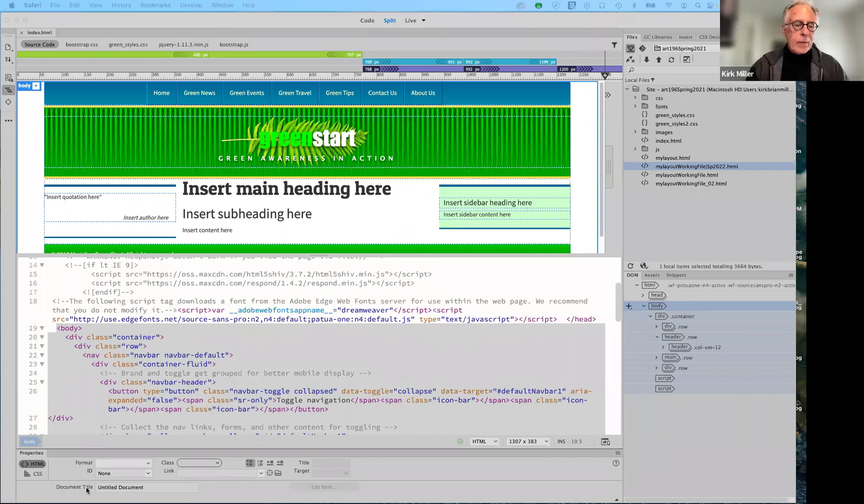
Move the Firefox preview window higher on the screen and close the index.html device preview tab
mouse_move(92, 490)
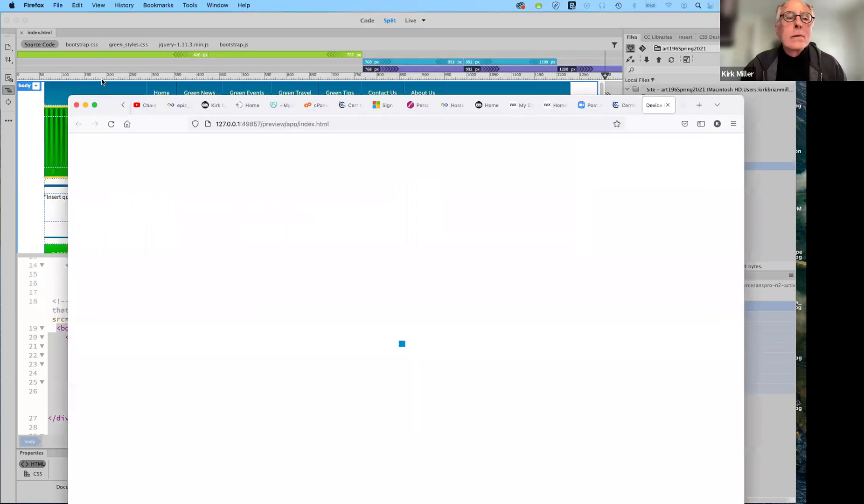
left_click_drag(102, 82, 103, 64)
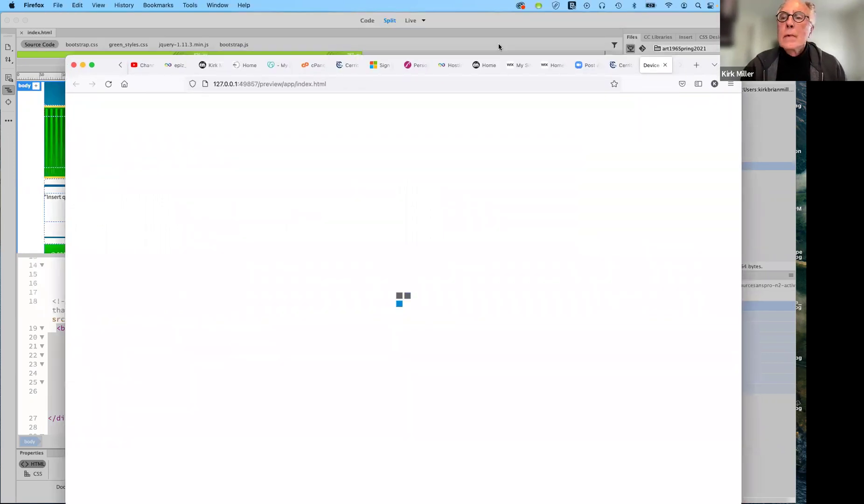
left_click(665, 65)
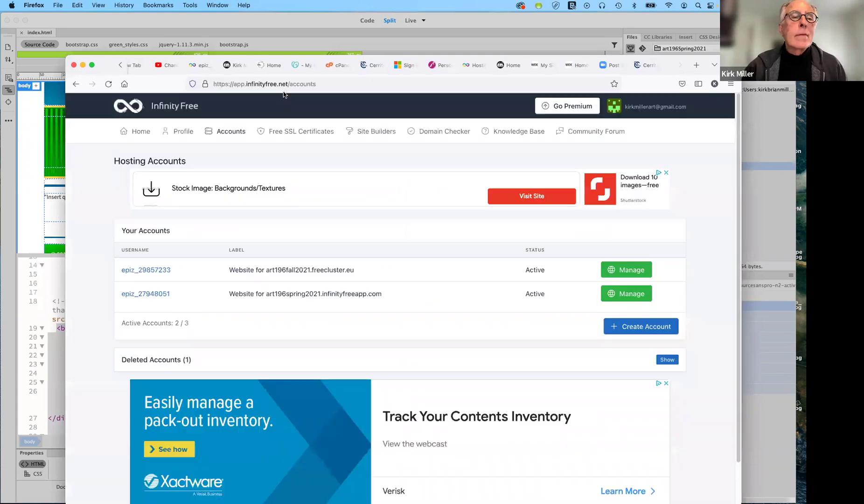
Go through the open InfinityFree tabs and review their Hosting Accounts pages
left_click(120, 64)
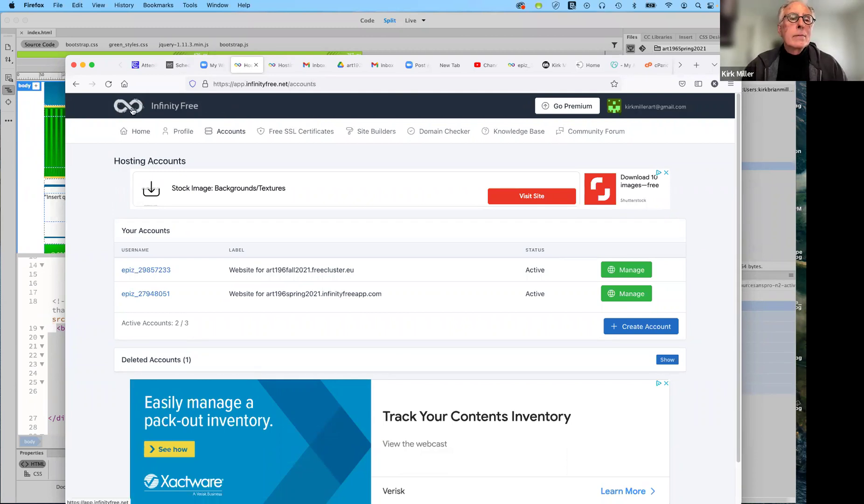
left_click(139, 133)
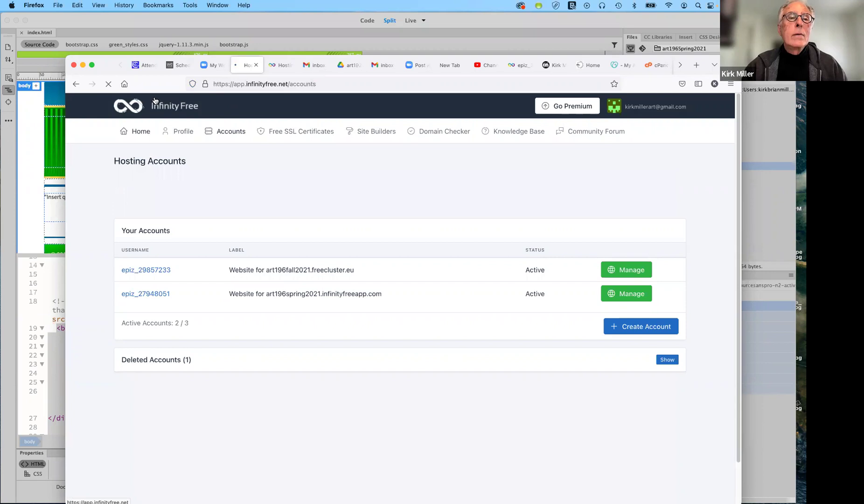
left_click(282, 65)
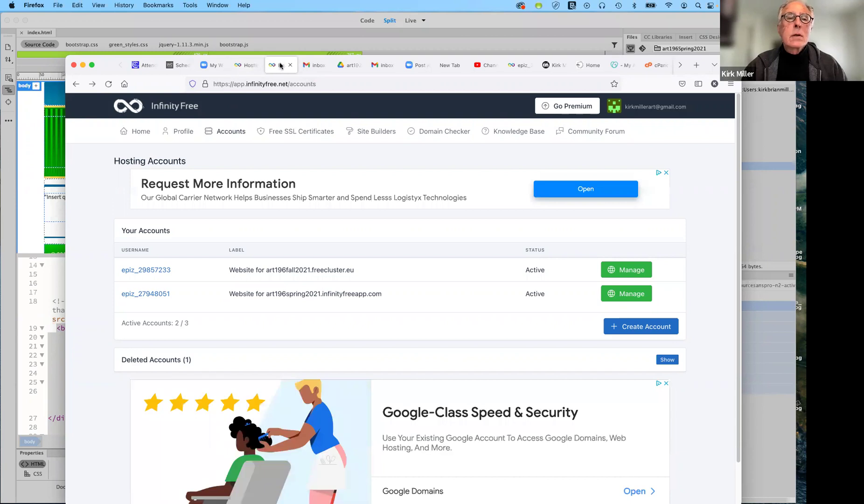
left_click(246, 66)
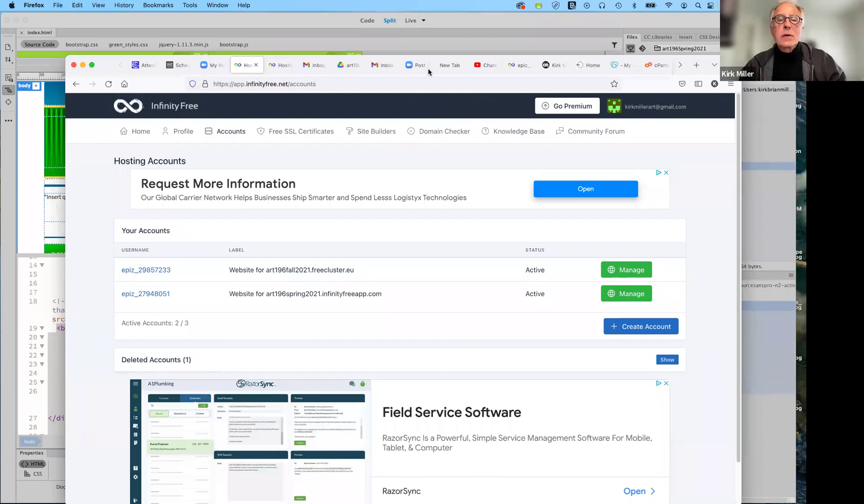
Open infinityfree.net in a new browser tab and point out its sign-up option for free web hosting
left_click(690, 68)
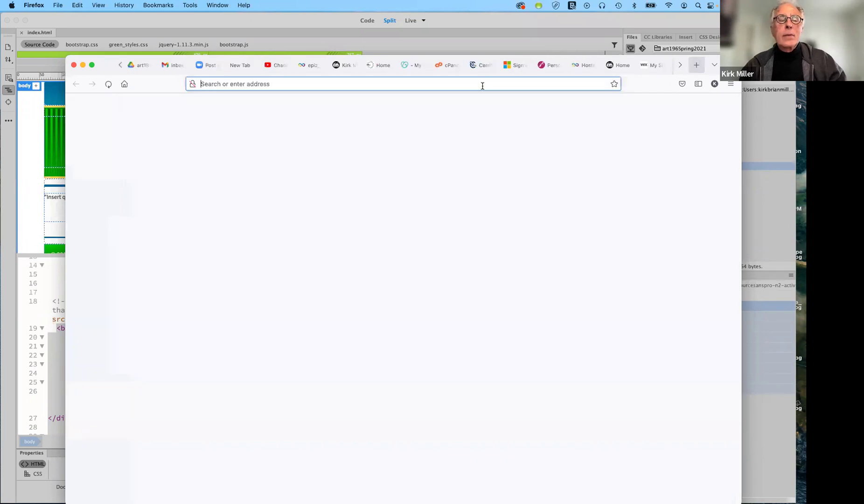
left_click(482, 85)
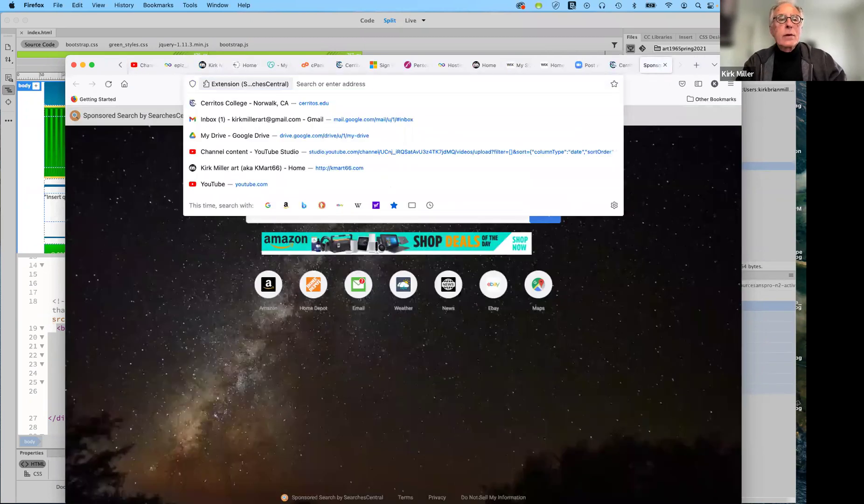
type("in")
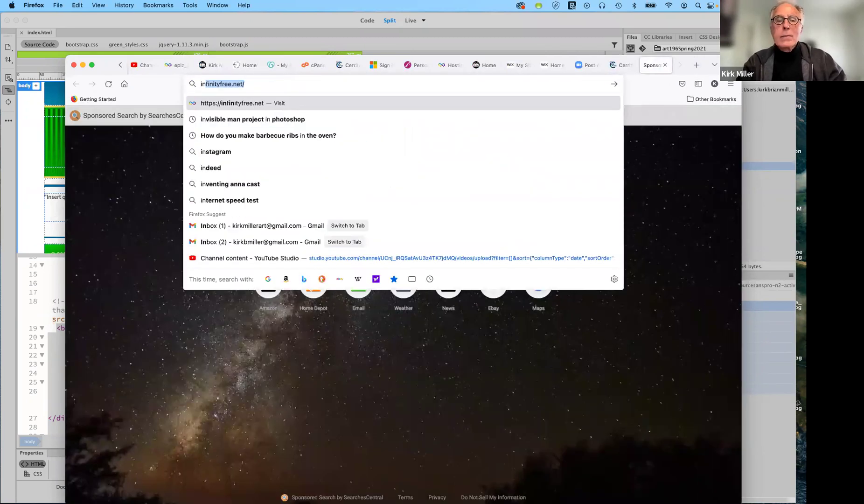
key("Return")
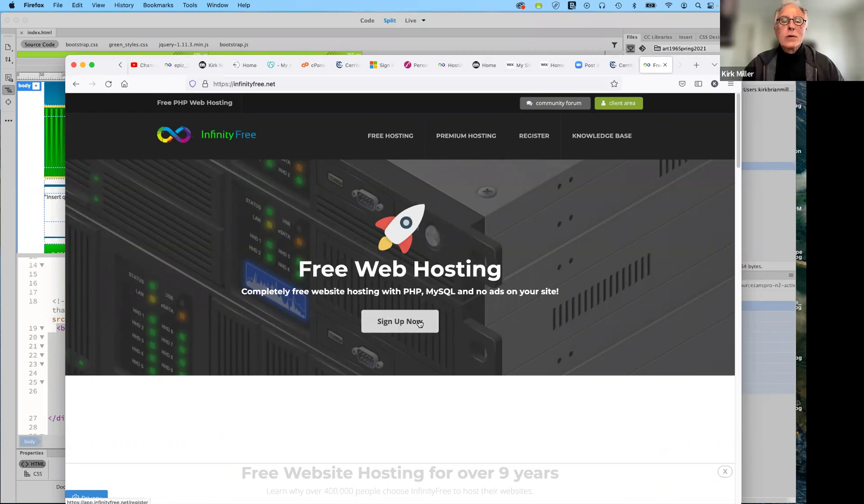
left_click(419, 323)
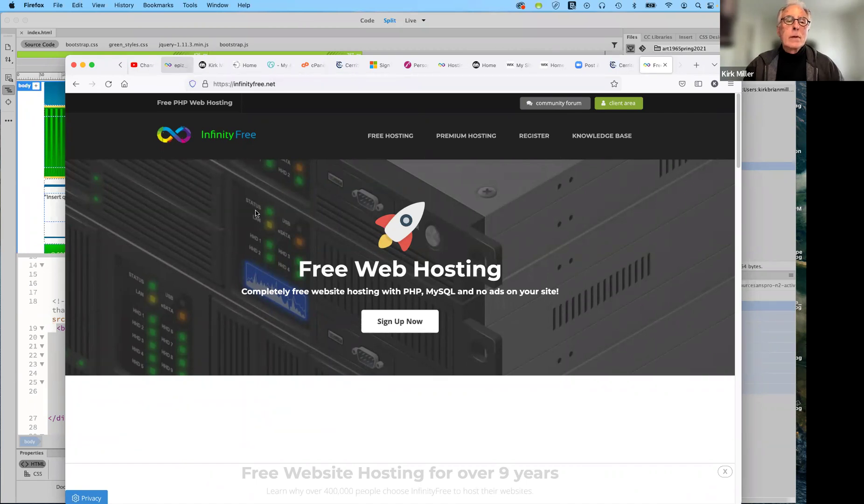
Switch to the open InfinityFree account tab, return to its Hosting Accounts list and move the whole browser window into view
left_click(178, 66)
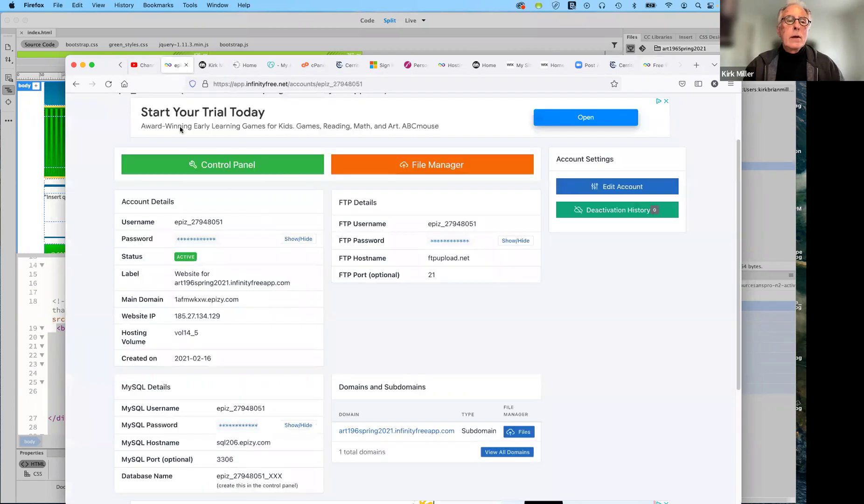
left_click(73, 84)
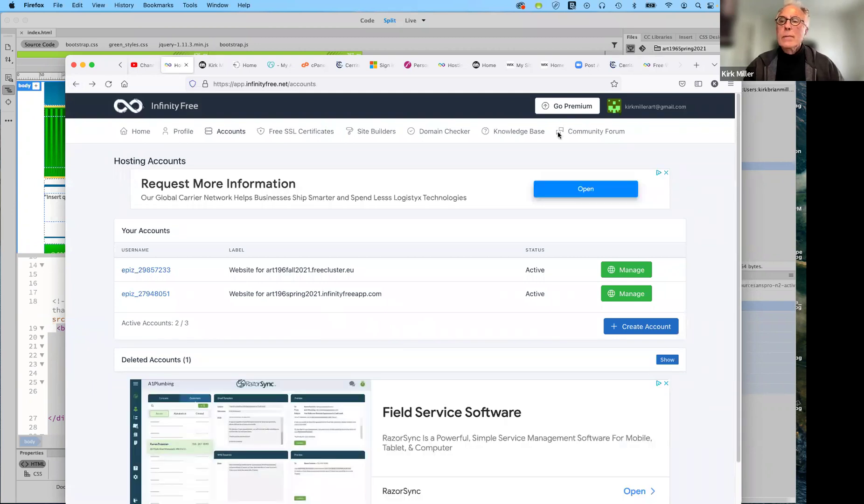
left_click_drag(724, 69, 705, 43)
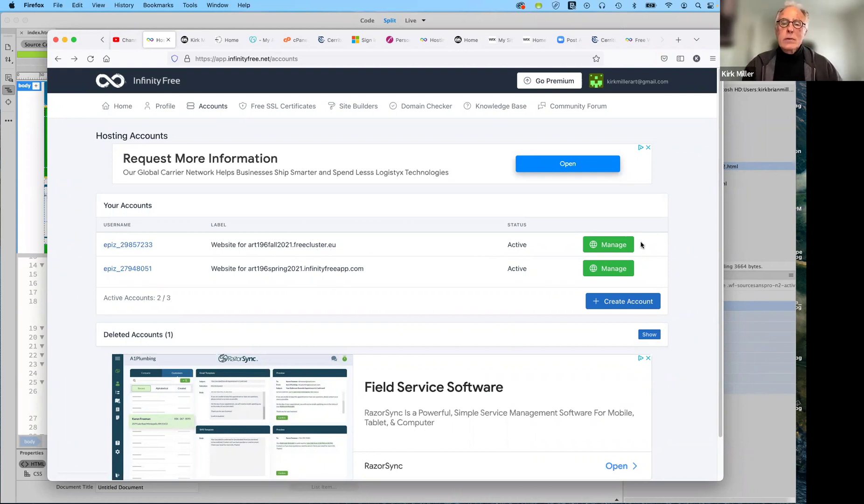
Manage the hosting account for art196fall2021.freecluster.eu and open its htdocs folder in the File Manager
left_click(613, 245)
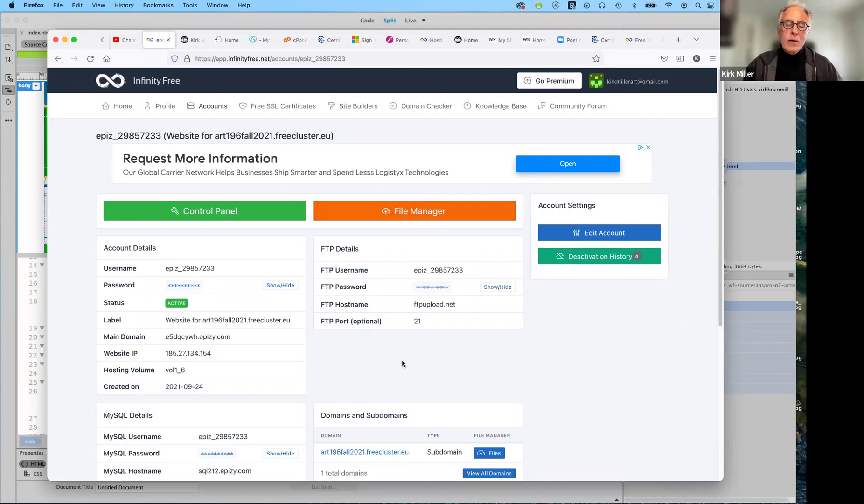
left_click(410, 212)
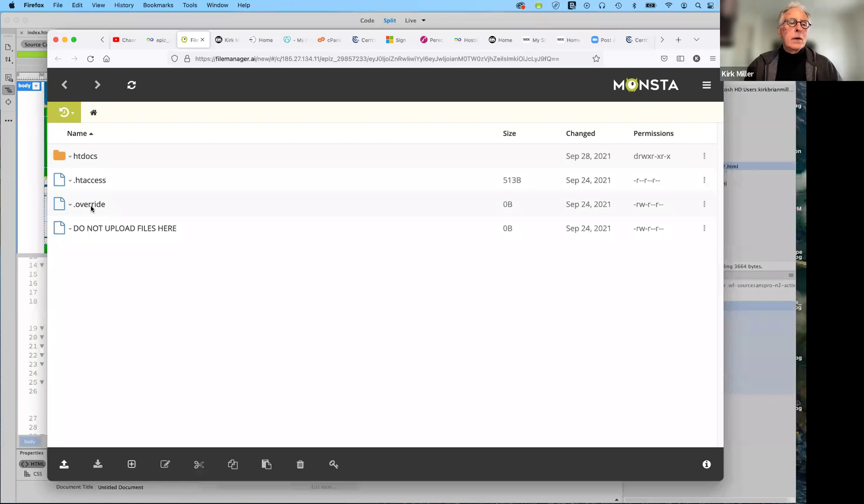
left_click(69, 158)
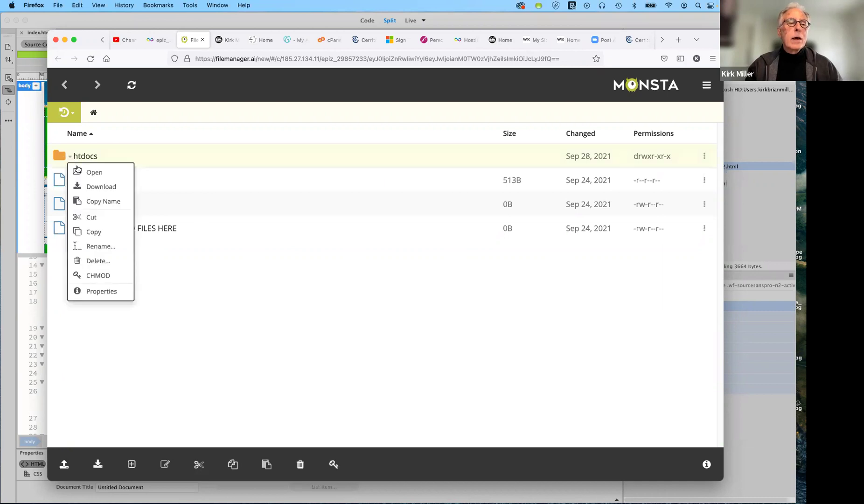
left_click(90, 171)
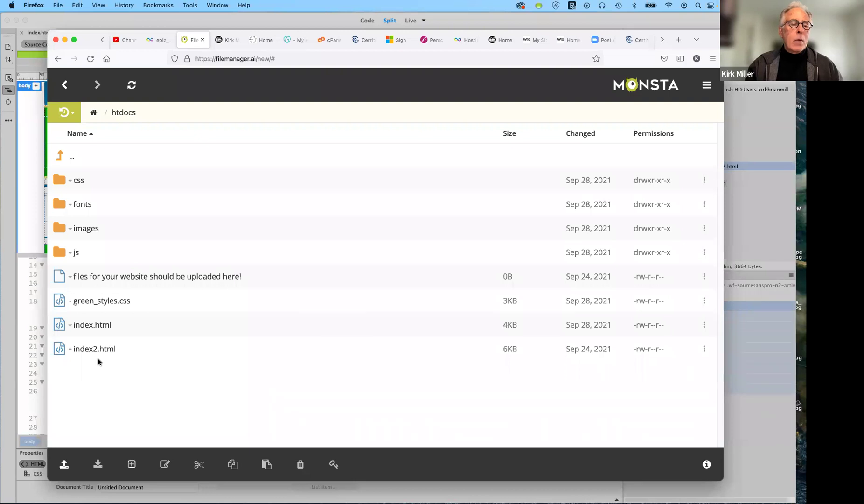
Review the upload options for the htdocs folder and start a file upload
left_click(64, 464)
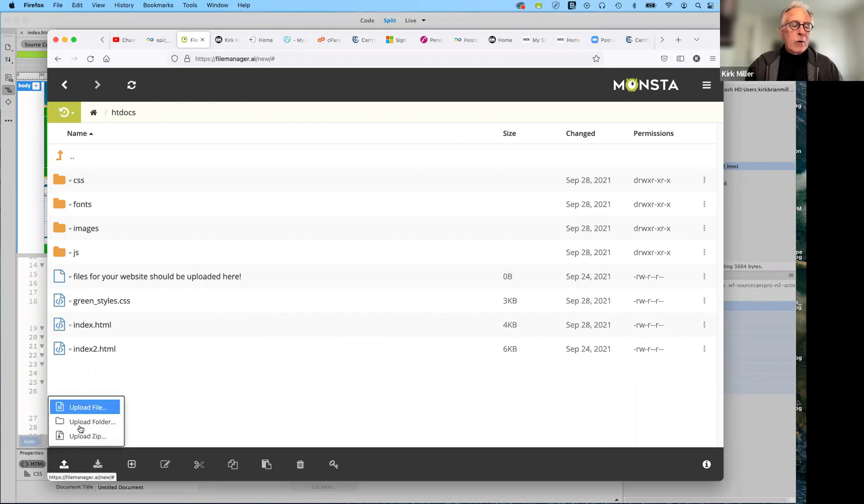
left_click(237, 381)
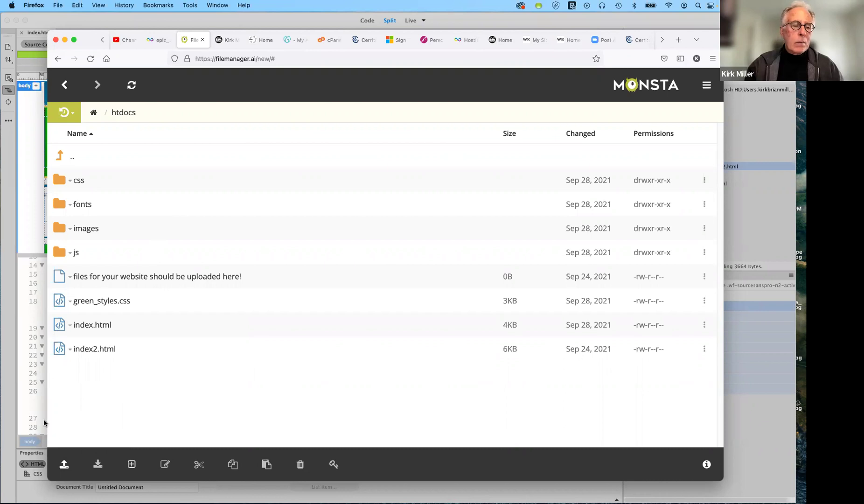
left_click(64, 463)
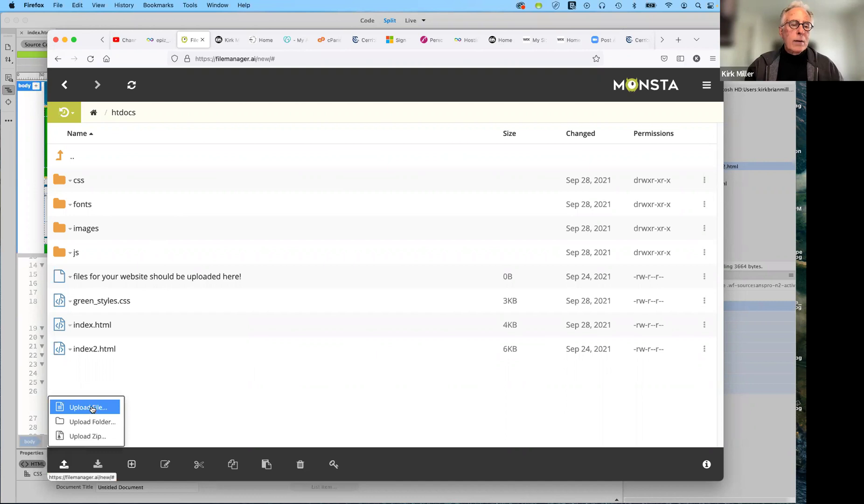
left_click(96, 410)
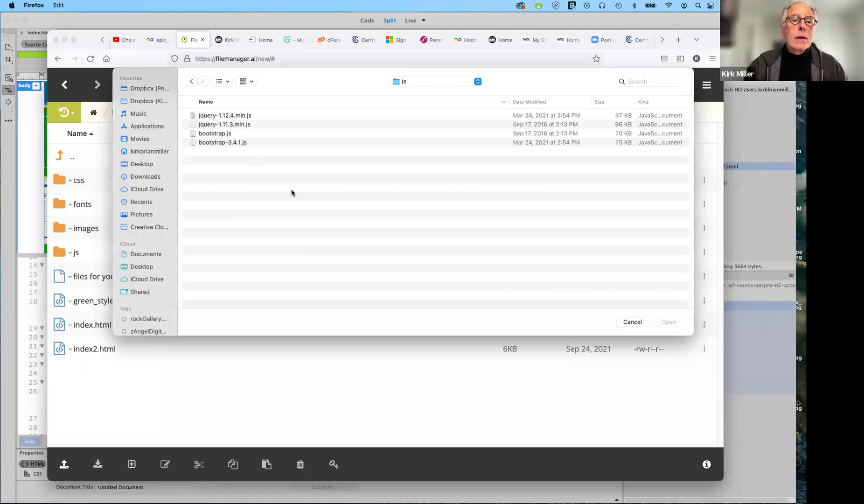
Look in the Desktop's art196_Fall2021 folder for the website files to upload
left_click(139, 165)
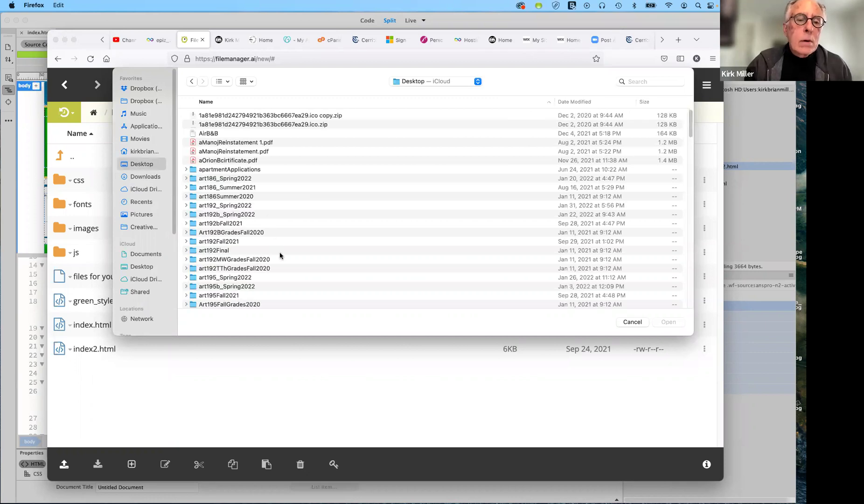
scroll(273, 264, "down", 1)
scroll(273, 267, "down", 1)
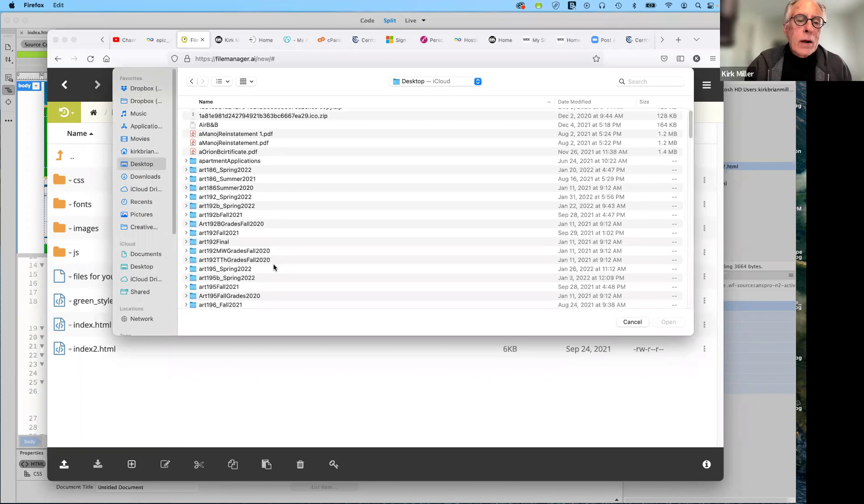
scroll(273, 288, "down", 3)
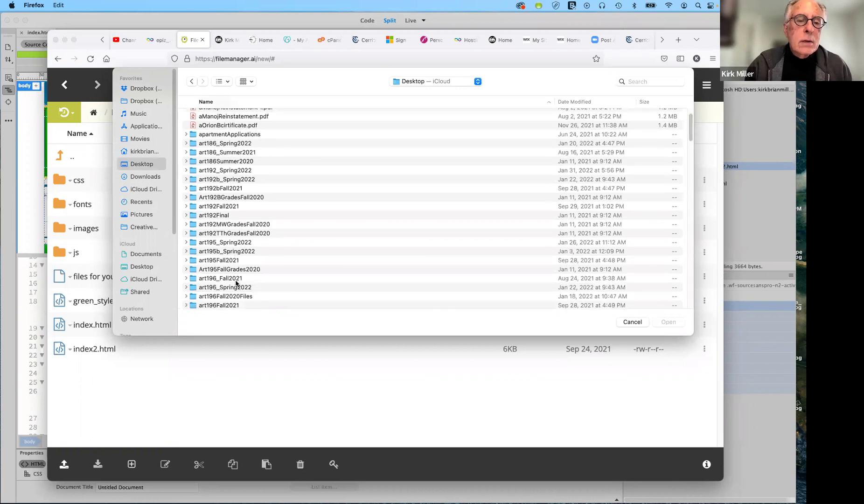
double_click(193, 278)
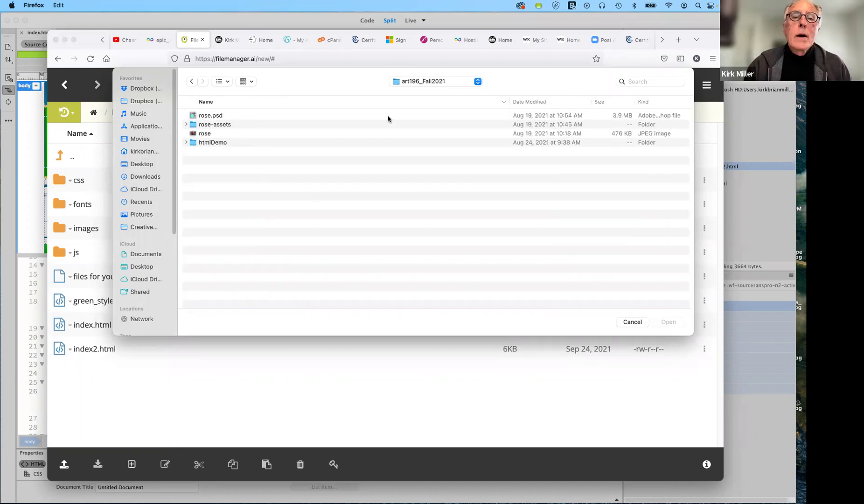
Go back up to the Desktop folder and search its listing for the DWCC2017_Lesson_Files_3 folder
left_click(426, 82)
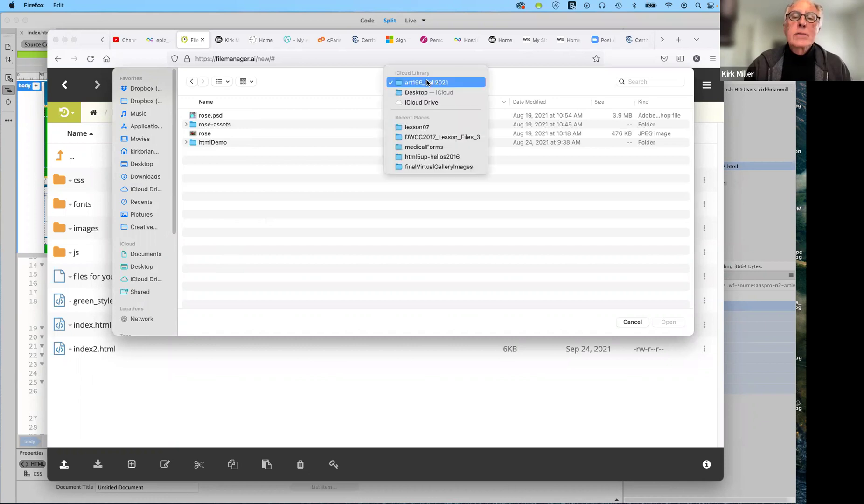
left_click(422, 93)
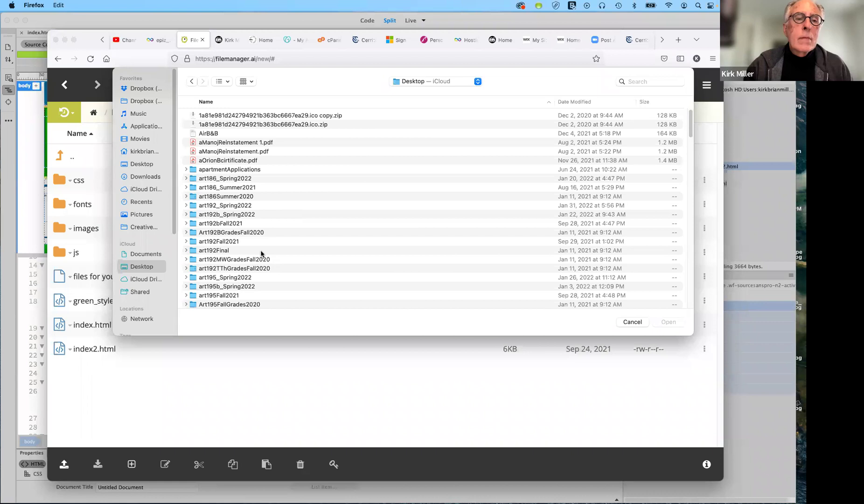
scroll(261, 254, "down", 1)
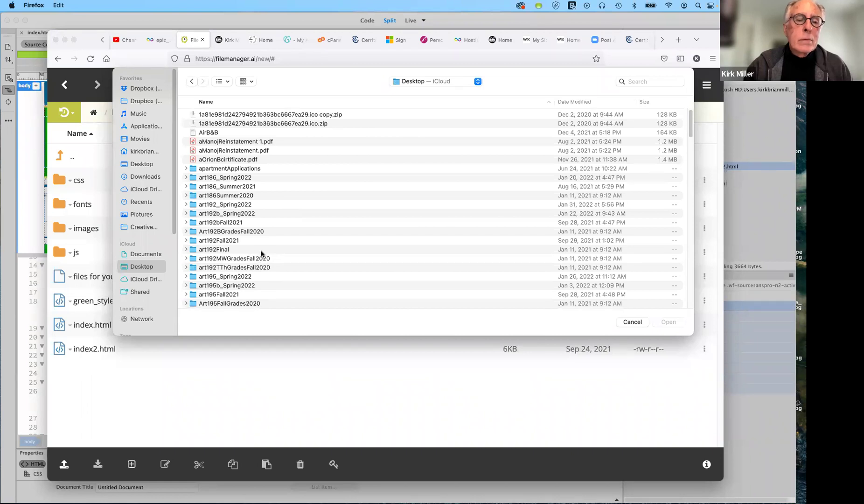
scroll(261, 253, "down", 3)
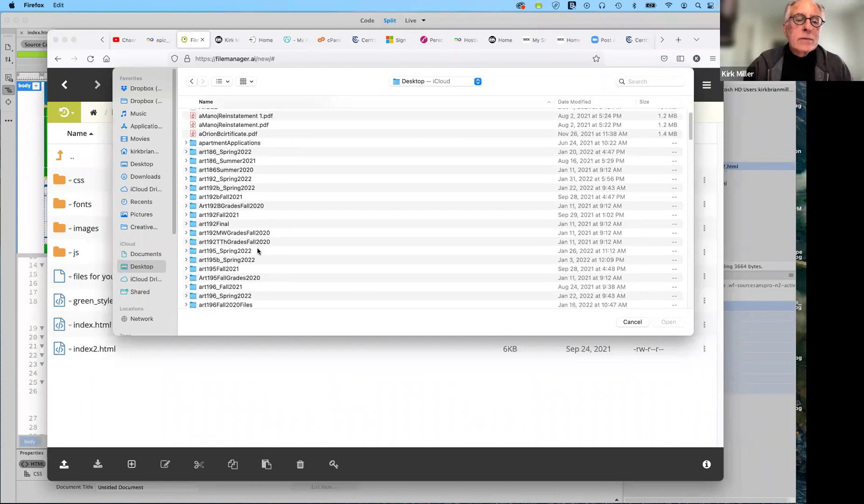
scroll(257, 251, "down", 5)
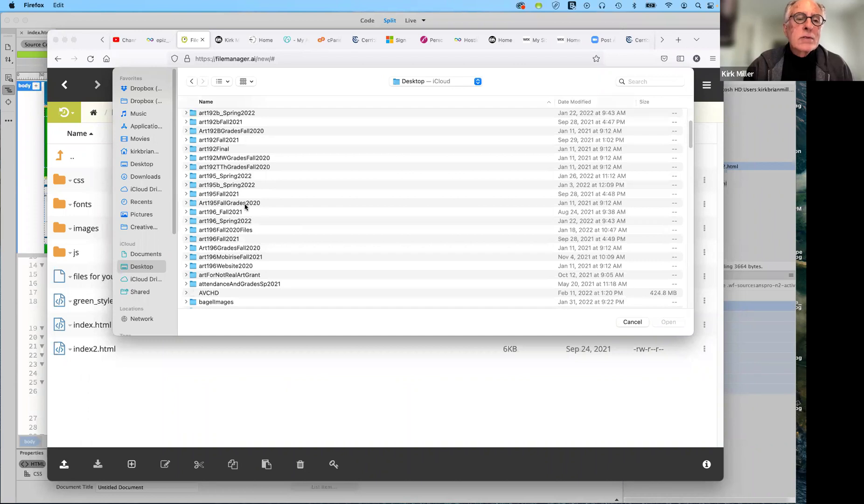
scroll(245, 207, "up", 1)
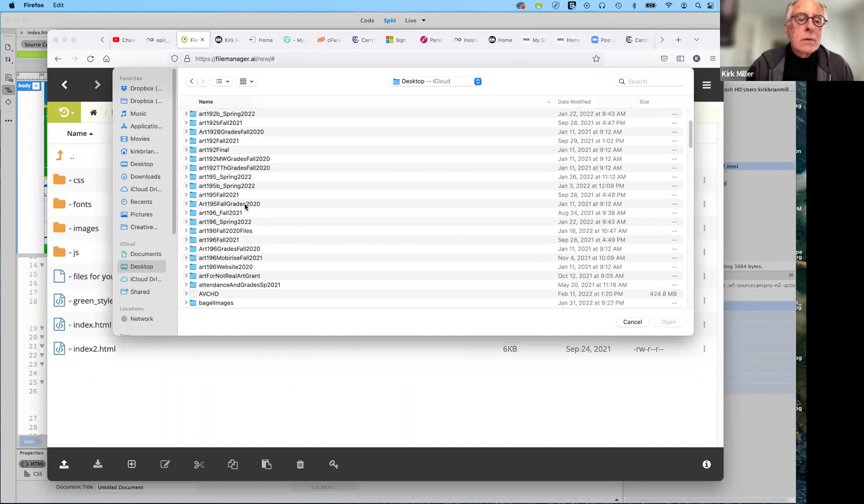
scroll(245, 206, "down", 10)
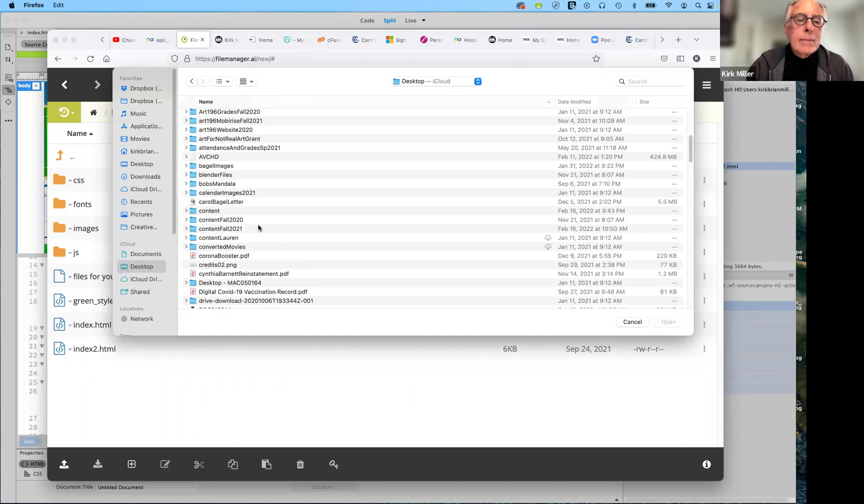
scroll(263, 235, "down", 8)
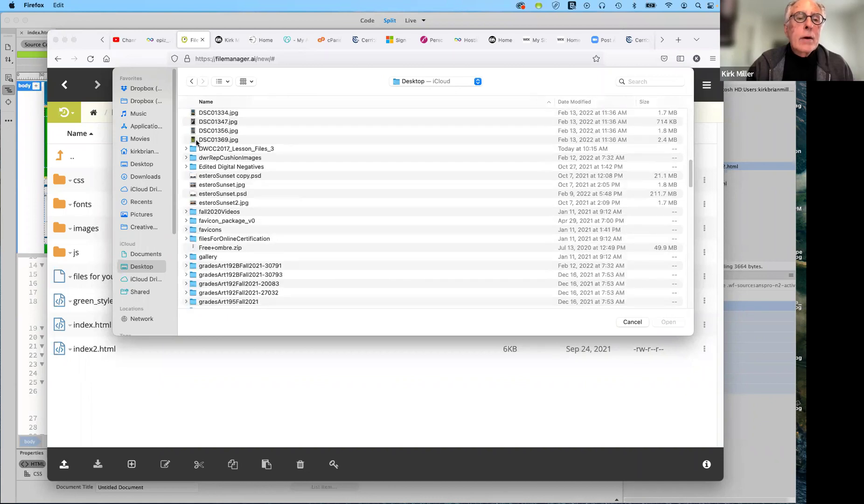
Expand DWCC2017_Lesson_Files_3, collapse lesson06, and show the lesson07 contents with its css and js folders collapsed
left_click(186, 149)
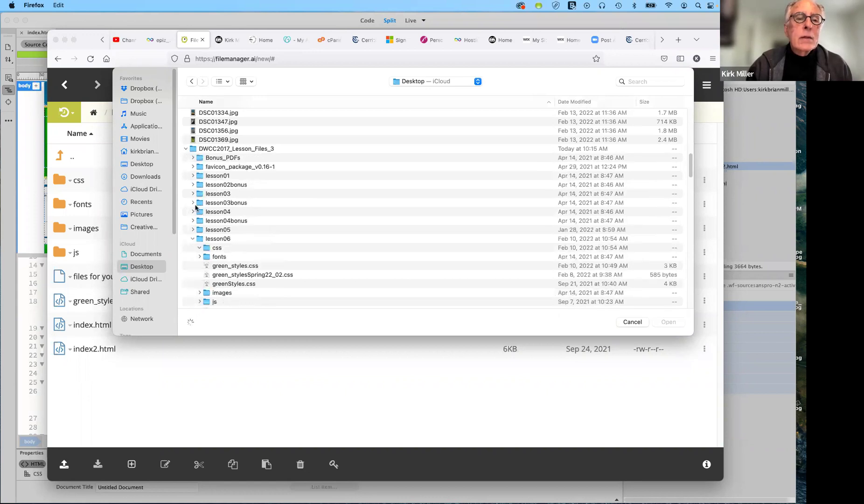
left_click(199, 248)
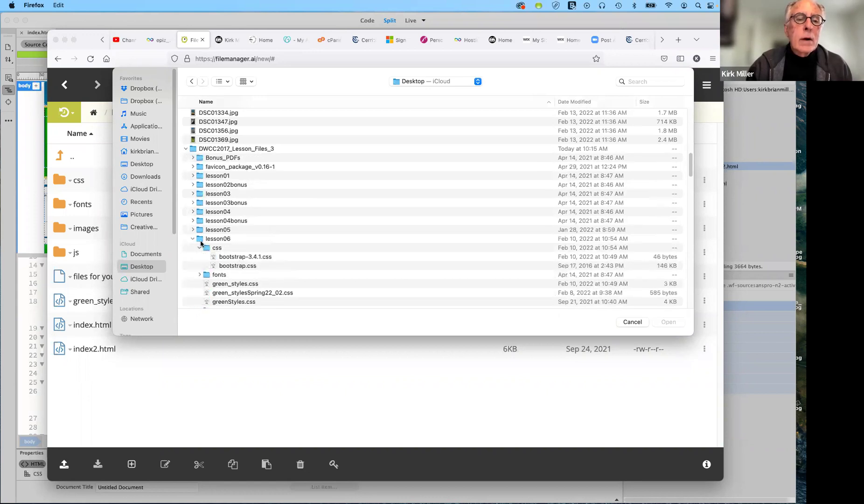
scroll(205, 247, "down", 1)
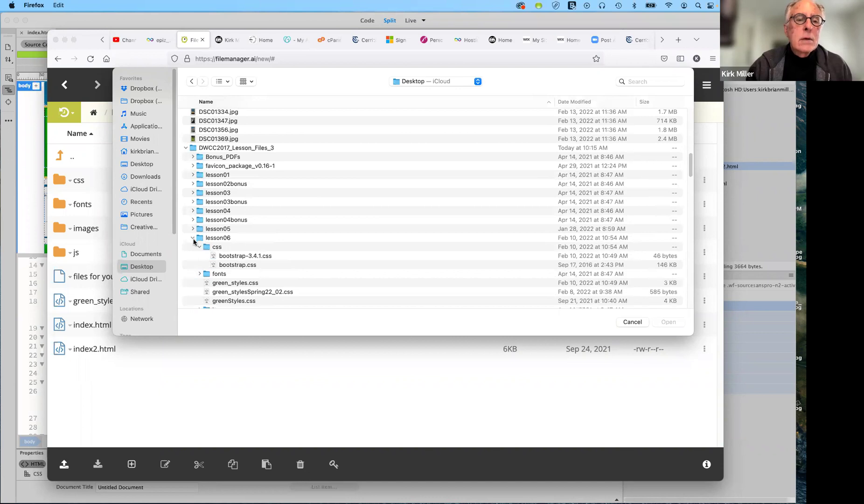
left_click(193, 239)
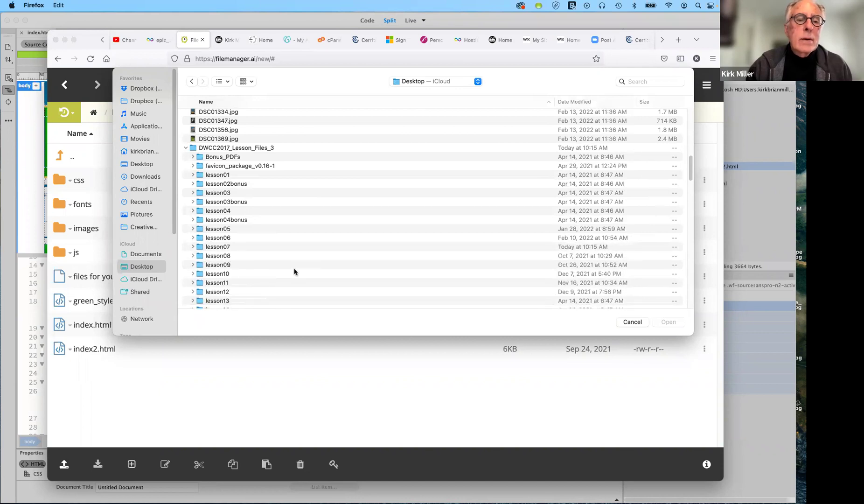
scroll(290, 261, "down", 5)
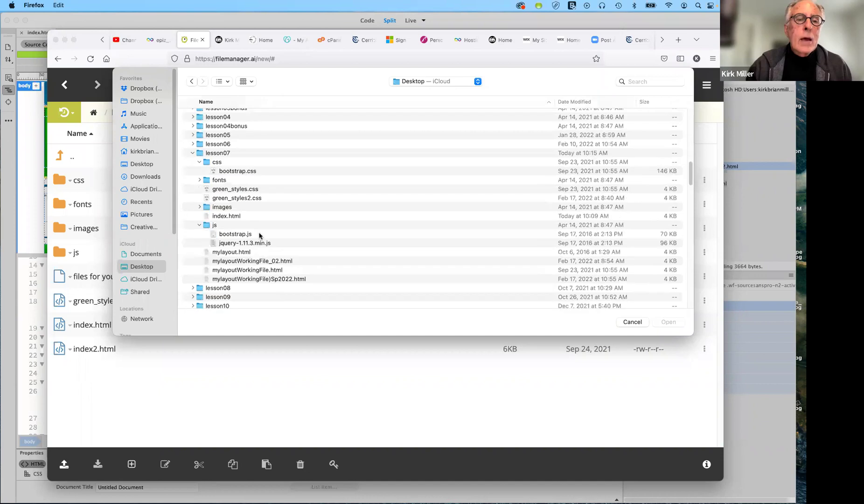
left_click(199, 162)
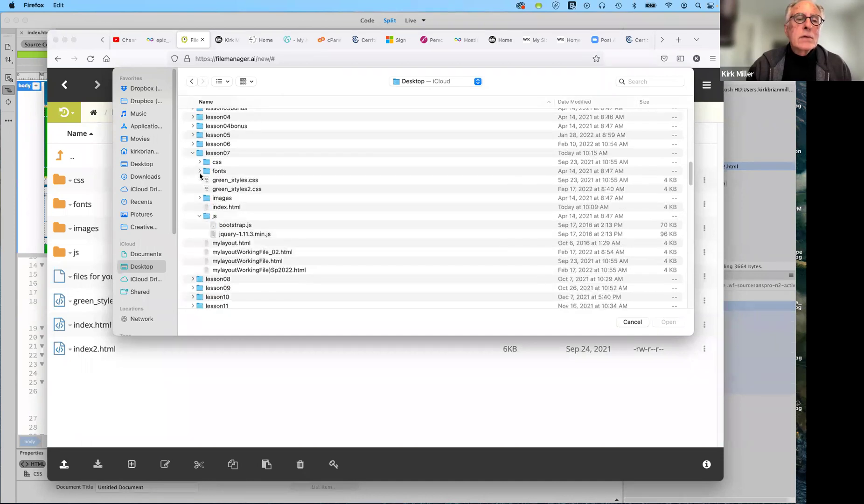
left_click(200, 217)
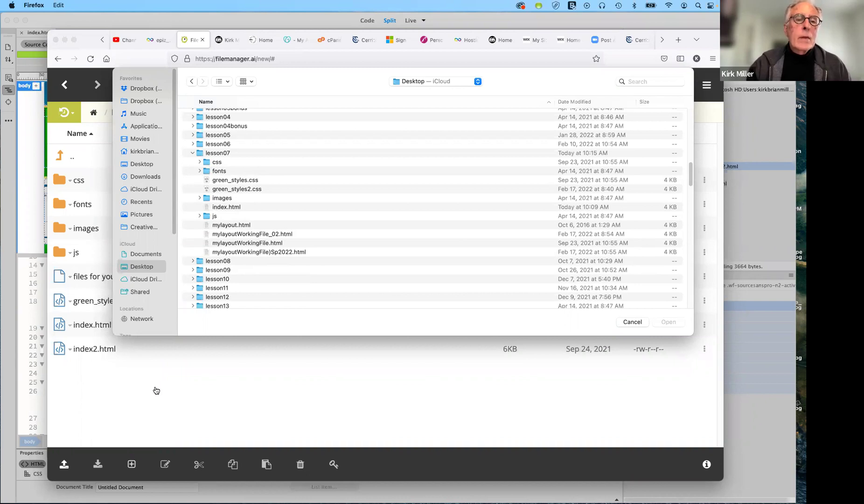
Try to upload index.html from lesson07 to htdocs, then cancel at the request to replace the existing file
left_click(228, 209)
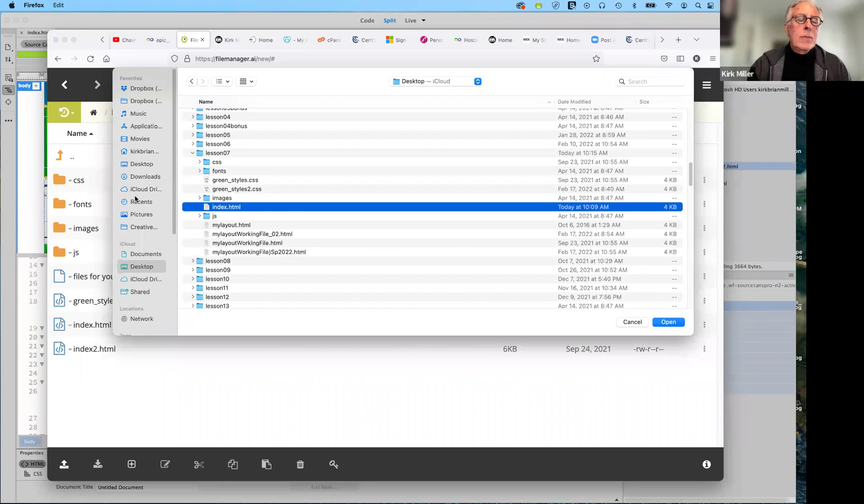
left_click(675, 322)
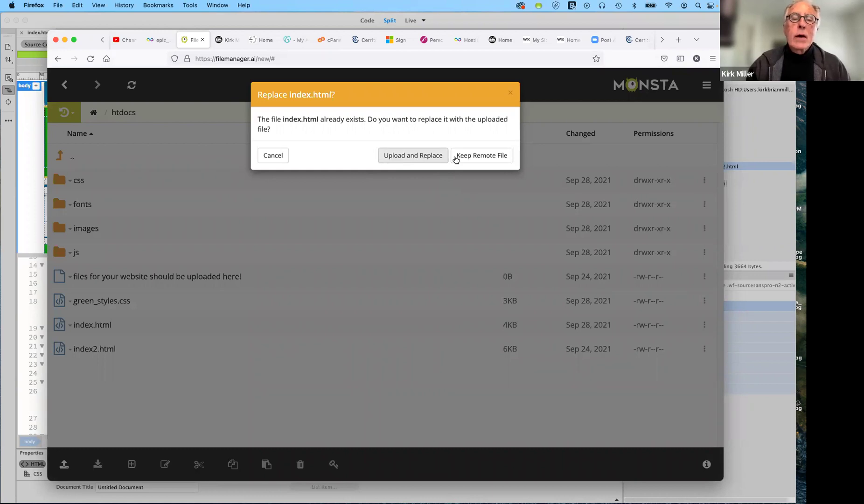
left_click(273, 156)
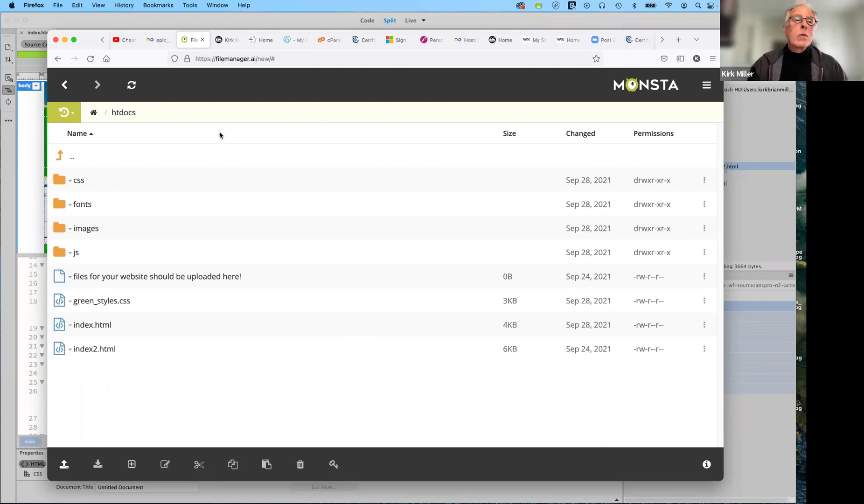
Leave the htdocs folder, return to the InfinityFree account page and open the published site at art196fall2021.freecluster.eu
left_click(64, 85)
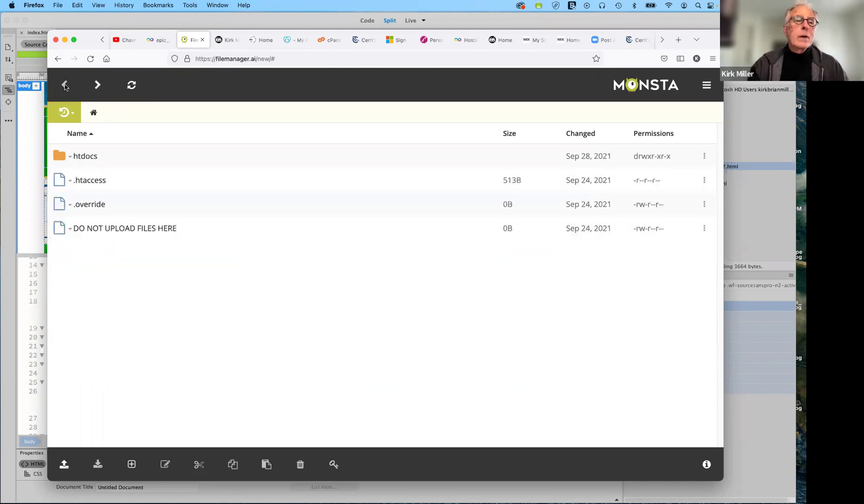
left_click(163, 39)
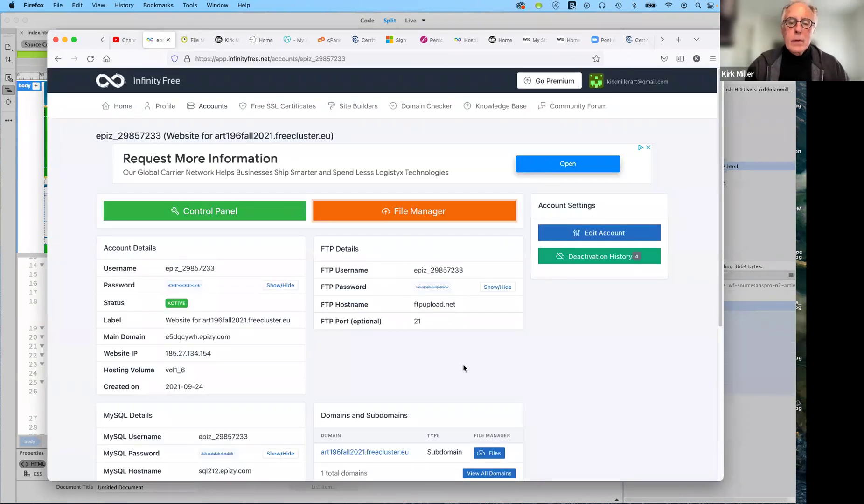
scroll(464, 368, "down", 5)
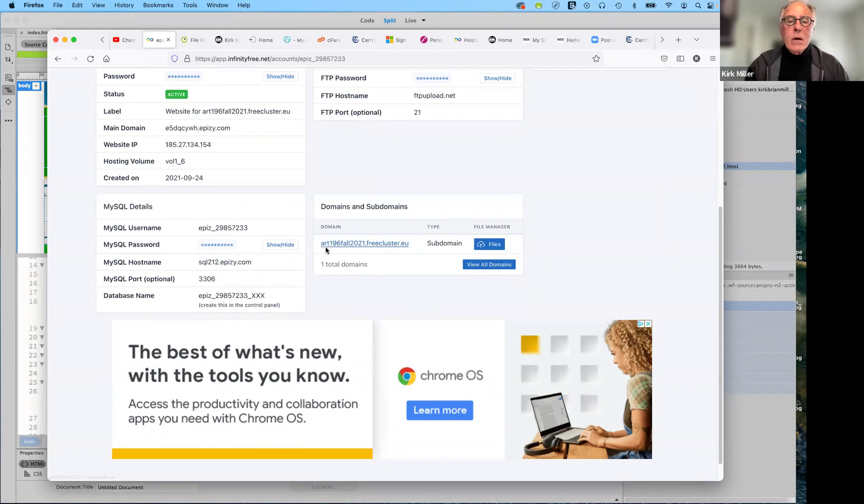
left_click(381, 243)
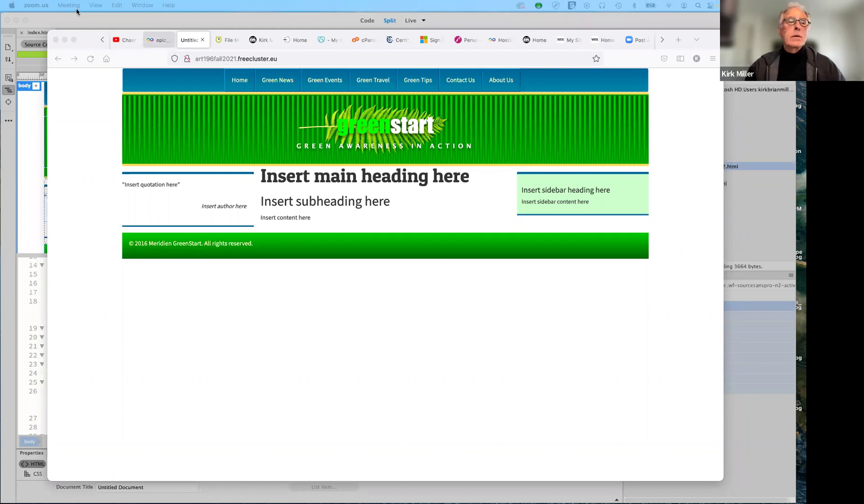
Move the browser window out of the way, switch to Dreamweaver and run a real-time preview of index.html in Firefox
left_click_drag(90, 41, 143, 0)
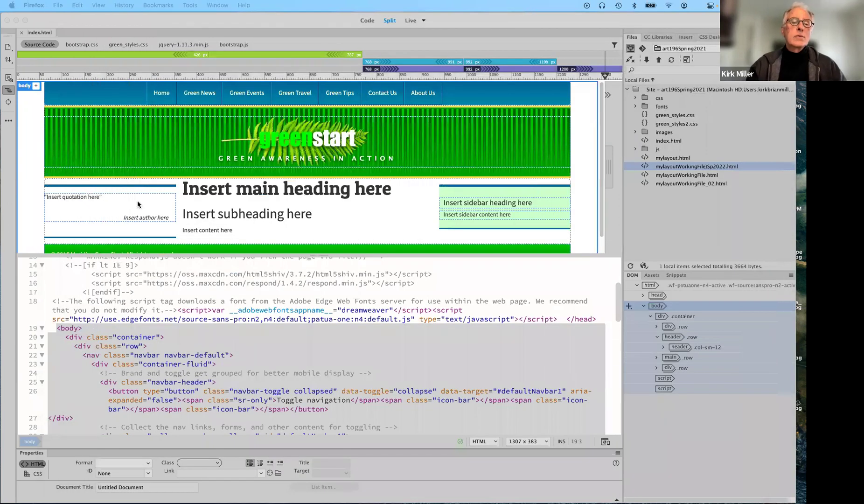
left_click(98, 25)
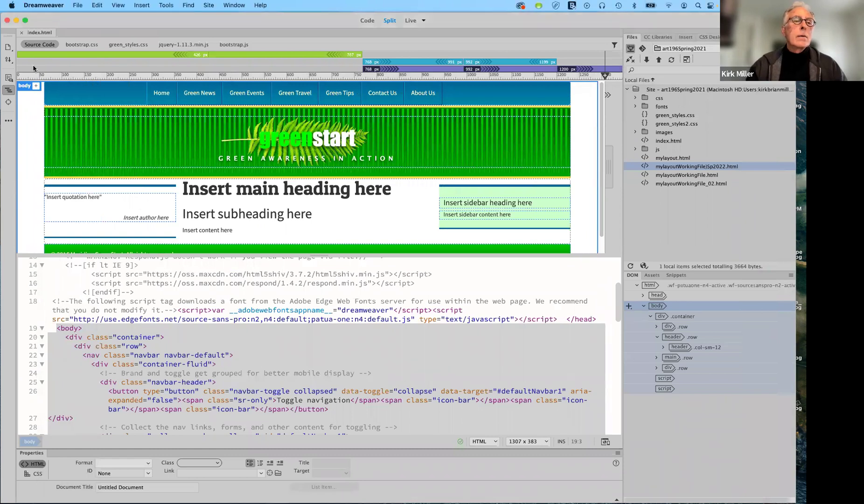
left_click(77, 7)
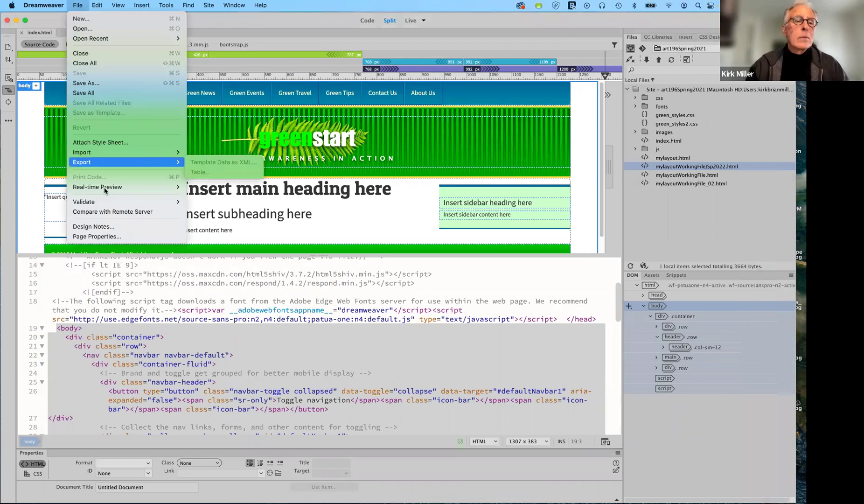
mouse_move(107, 188)
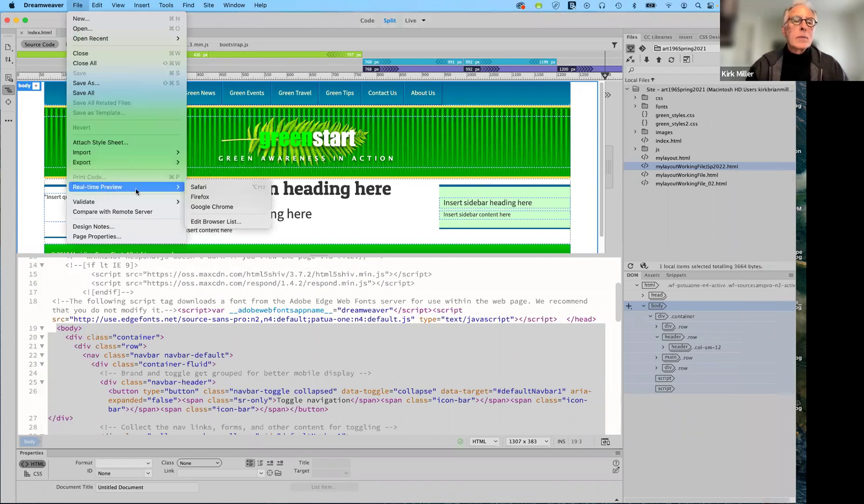
left_click(193, 197)
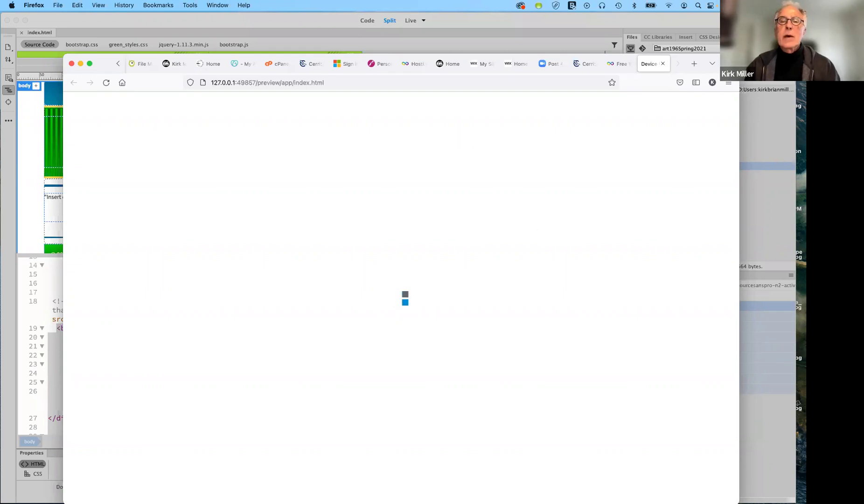
Close the preview tab and test the published page's responsive layout by narrowing the browser window to phone width and widening it again
left_click_drag(730, 60, 722, 95)
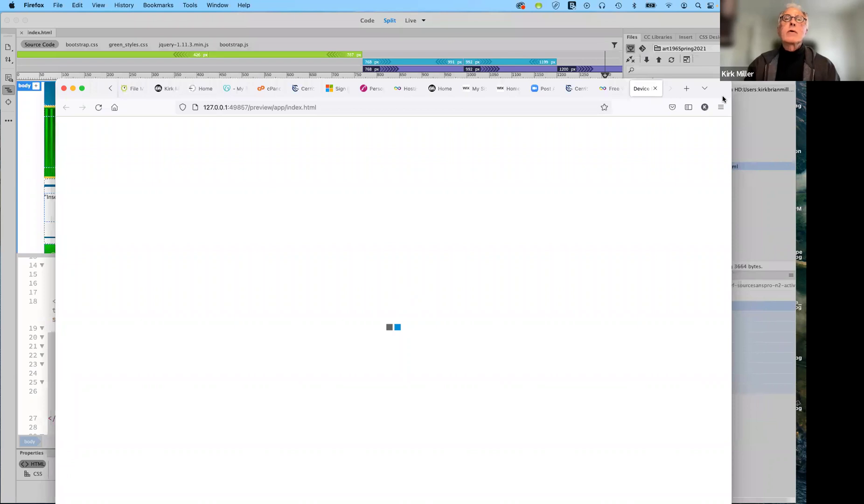
key("super+w")
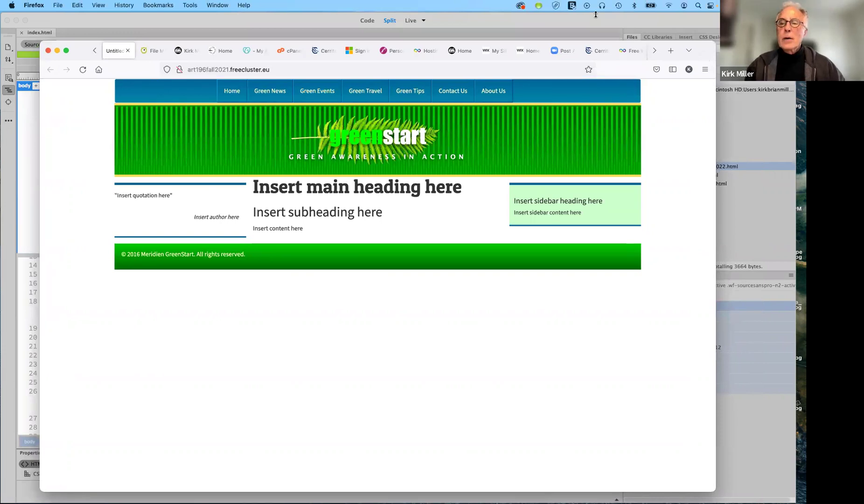
left_click_drag(714, 285, 240, 297)
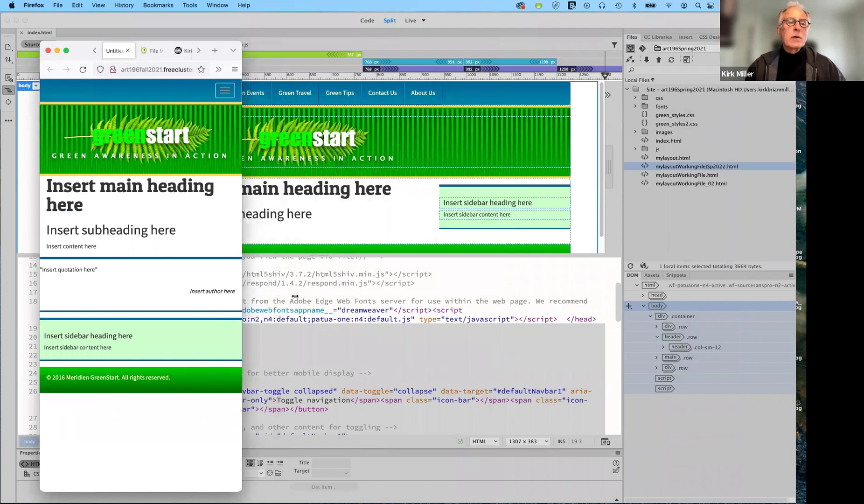
left_click_drag(295, 296, 748, 313)
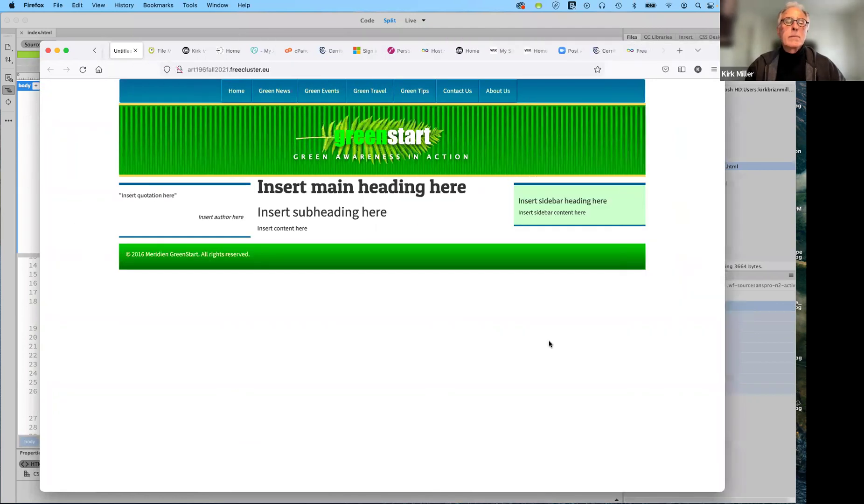
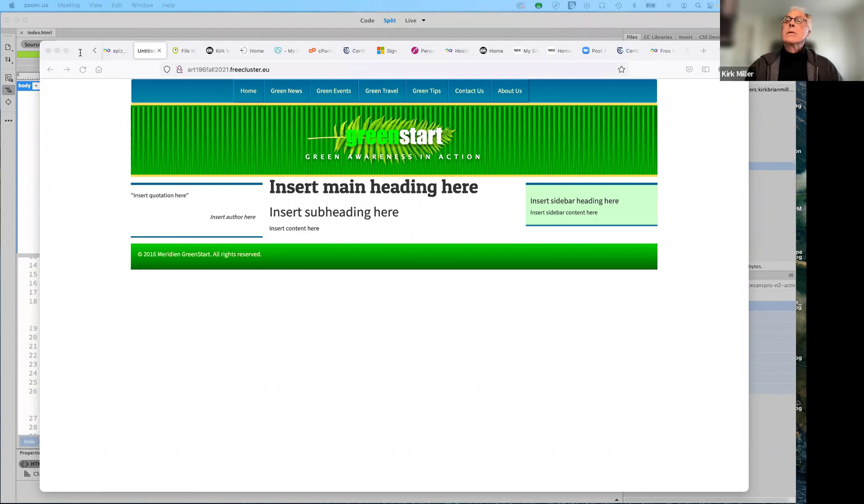
Return to Dreamweaver, show the start of the index.html code and enlarge the page view enough to include the footer
left_click_drag(81, 53, 136, 0)
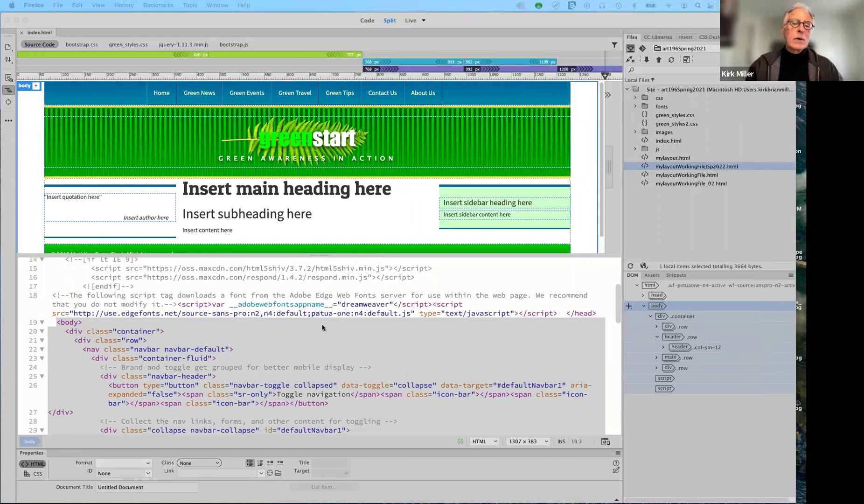
scroll(335, 258, "up", 5)
left_click(335, 256)
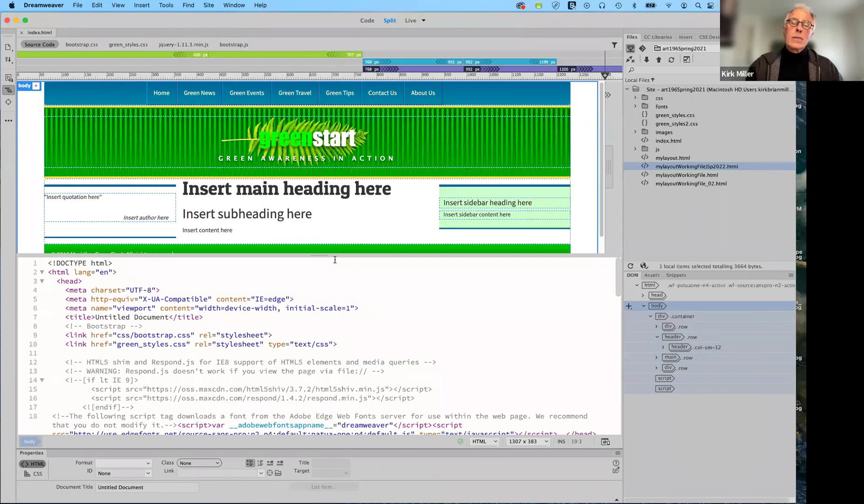
left_click_drag(335, 260, 339, 274)
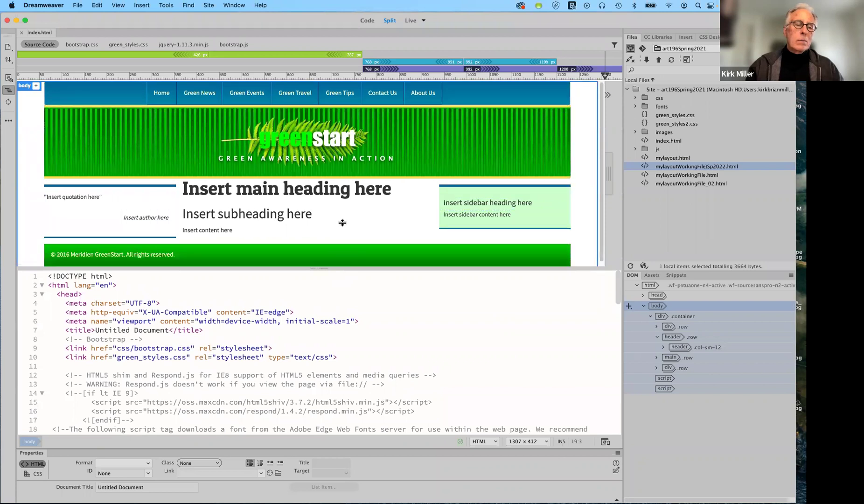
Give the code more room and review the index.html markup from the head section down to the article and aside elements
left_click_drag(343, 222, 344, 204)
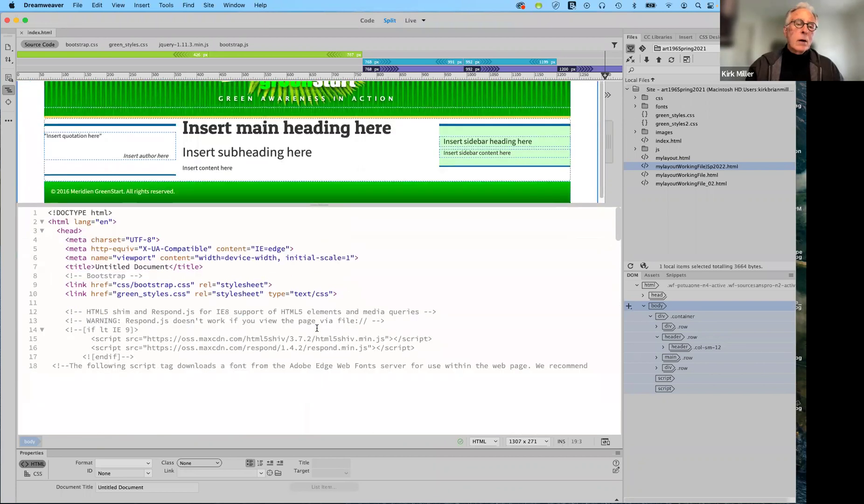
scroll(321, 341, "down", 15)
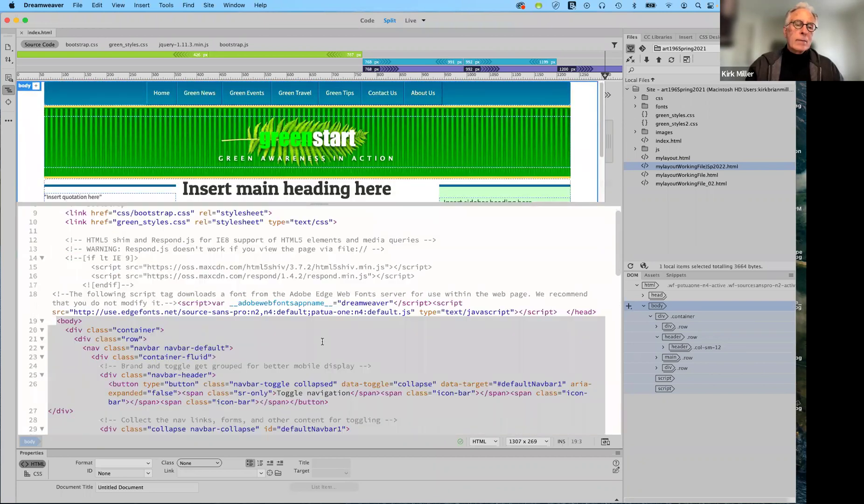
scroll(322, 336, "up", 3)
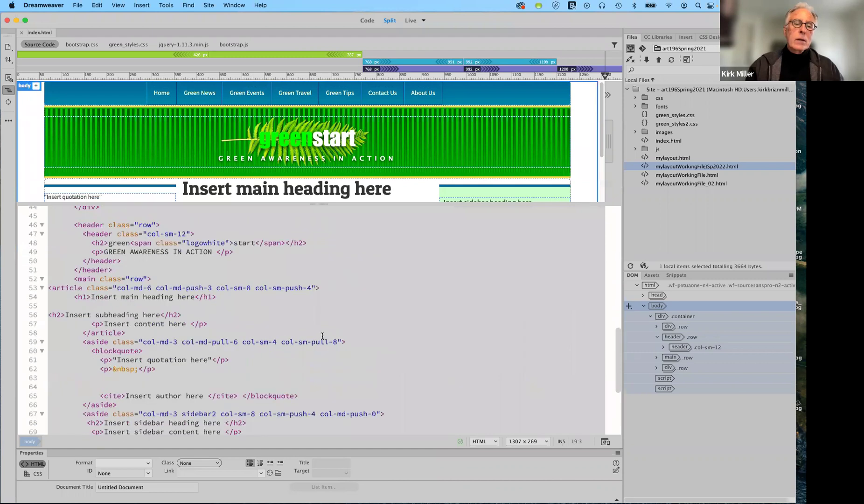
left_click(220, 199)
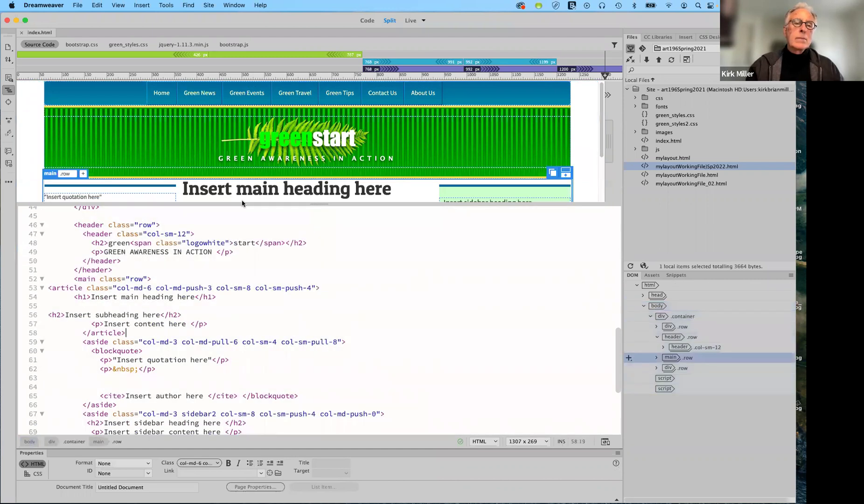
Enlarge the page view to include the footer and select the blockquote element that contains the "Insert quotation here" placeholder
left_click_drag(232, 317, 228, 323)
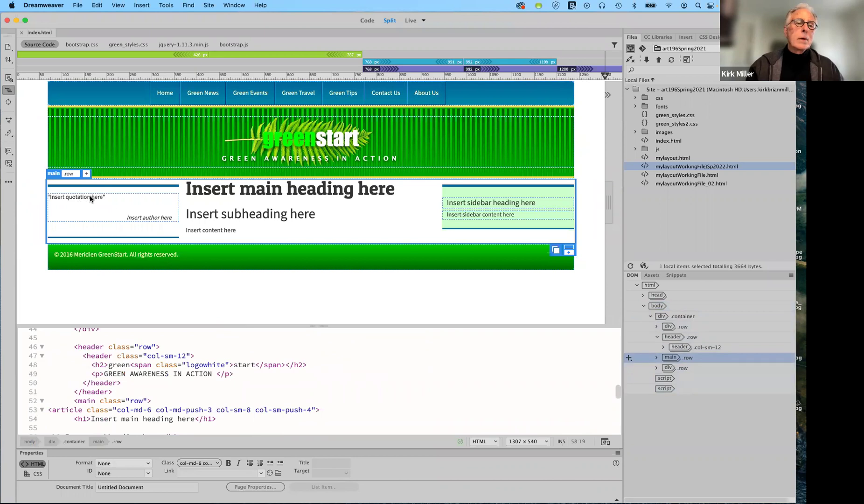
left_click(90, 199)
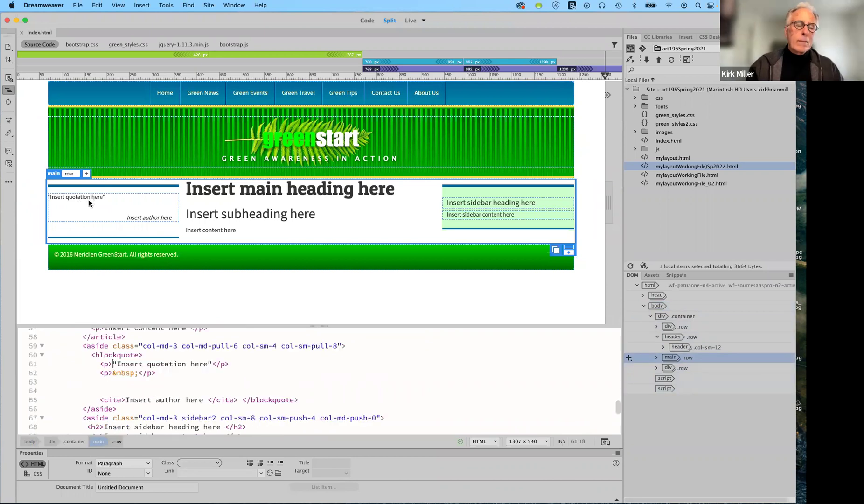
left_click(89, 200)
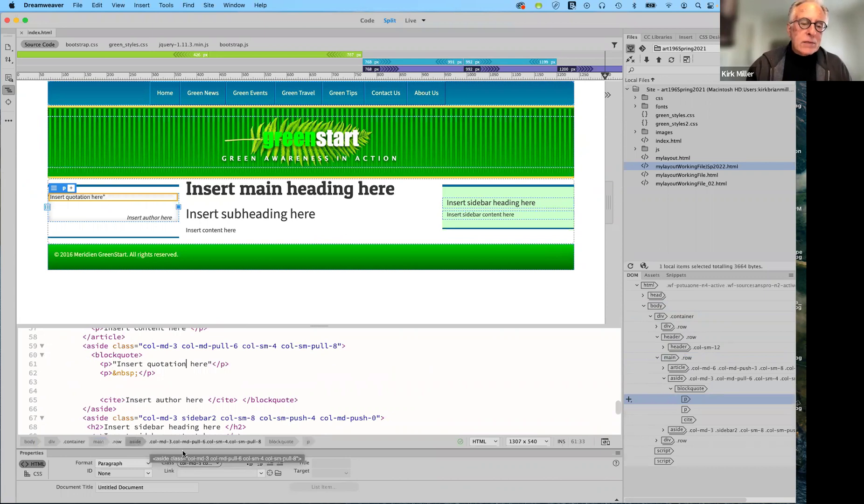
left_click(281, 441)
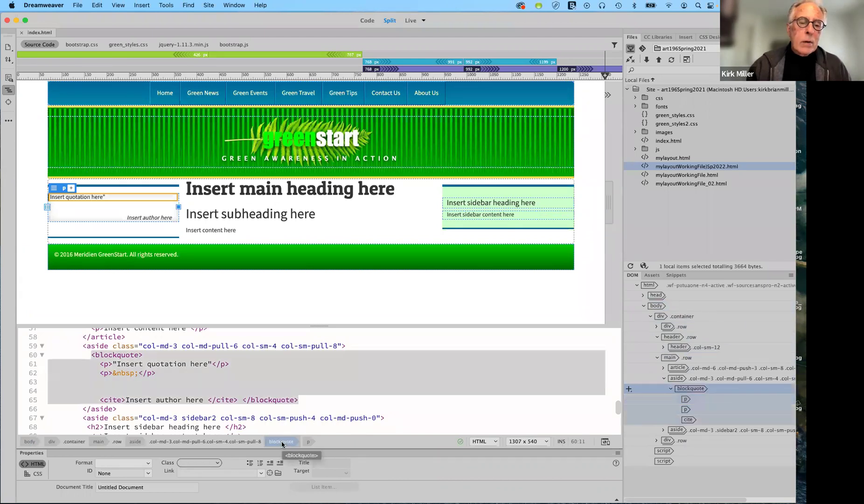
left_click(282, 441)
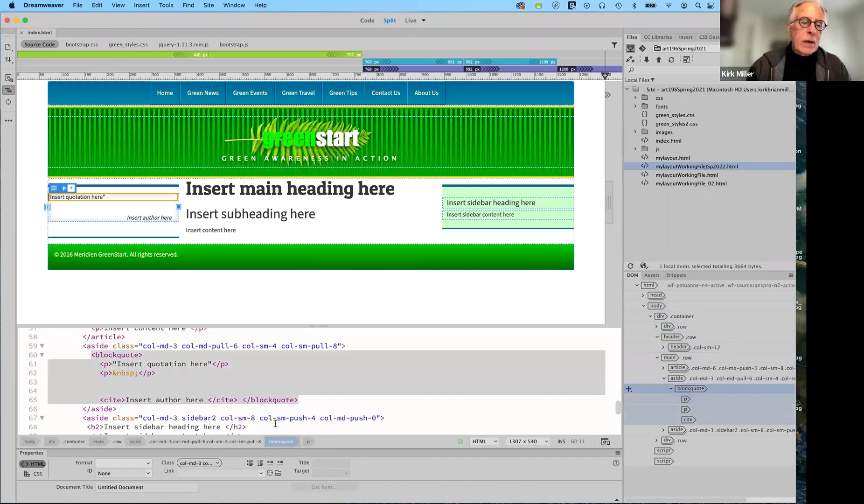